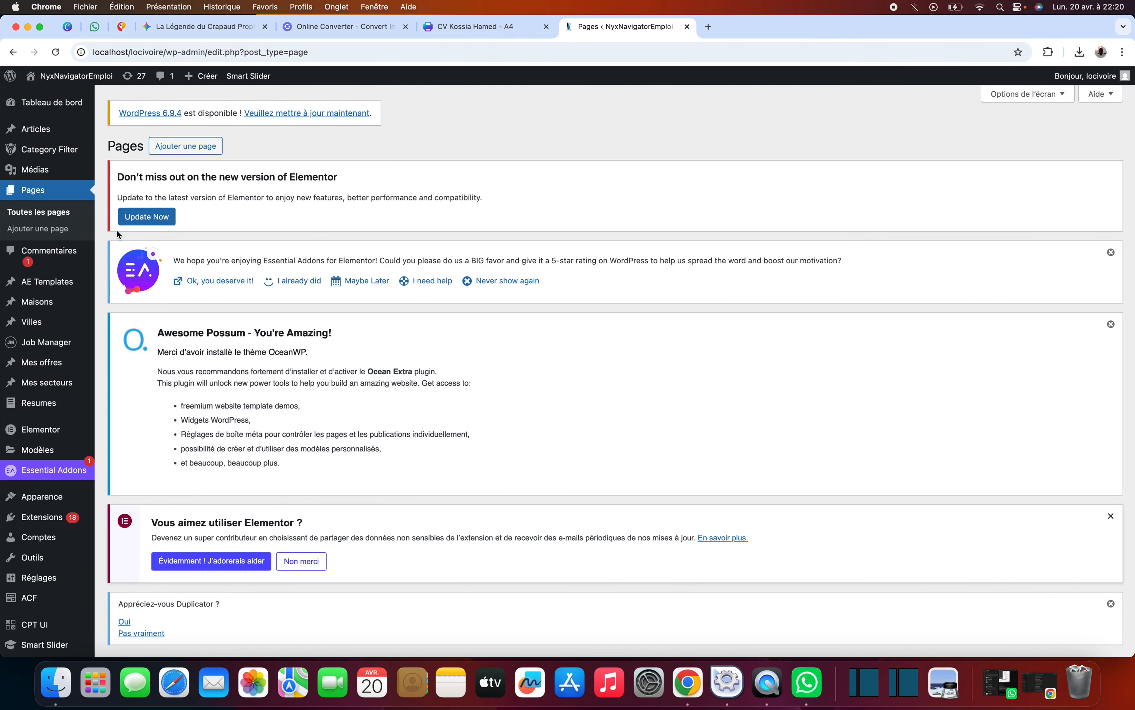
Open the "Nouvelle page d'accueil" page for editing with Elementor in a new browser tab.
{"action": "scroll", "coordinate": [336, 461], "scroll_direction": "down", "scroll_amount": 15}
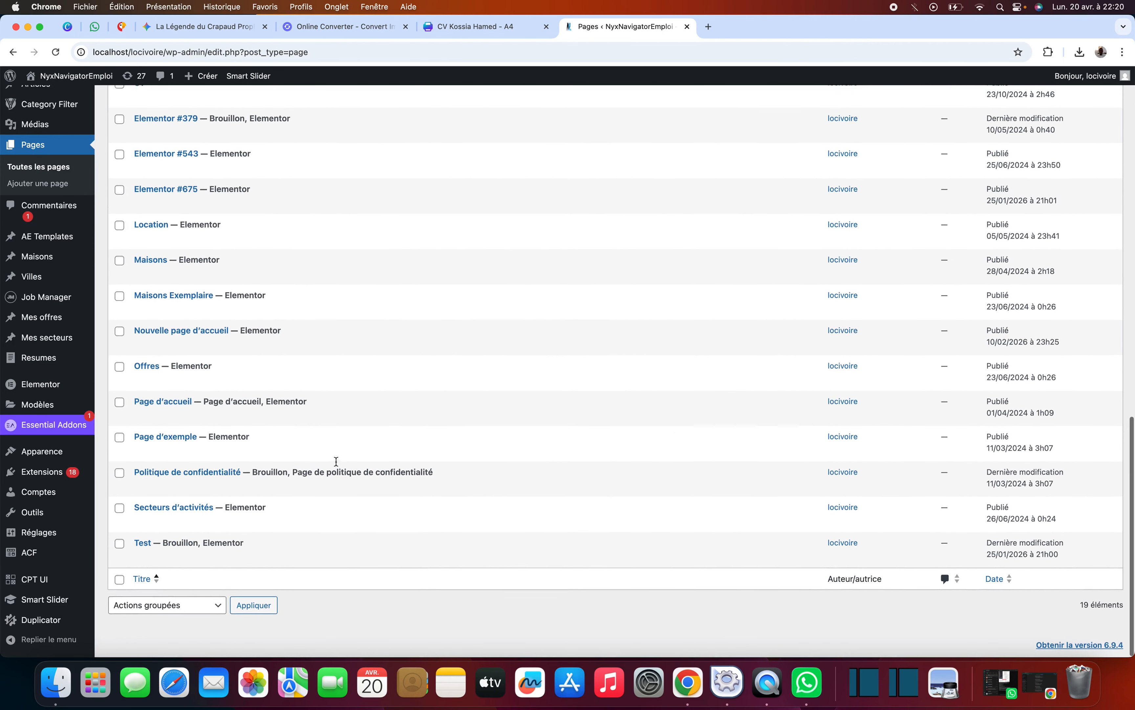
{"action": "scroll", "coordinate": [336, 462], "scroll_direction": "up", "scroll_amount": 2}
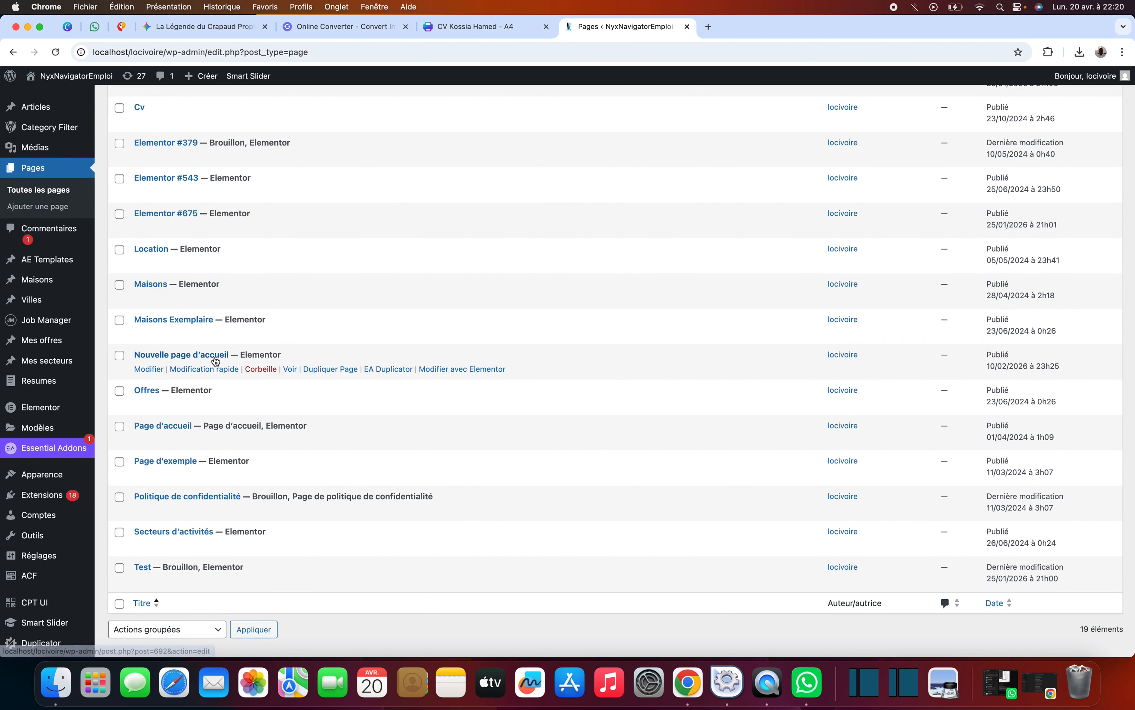
{"action": "left_click", "coordinate": [450, 371], "text": "super"}
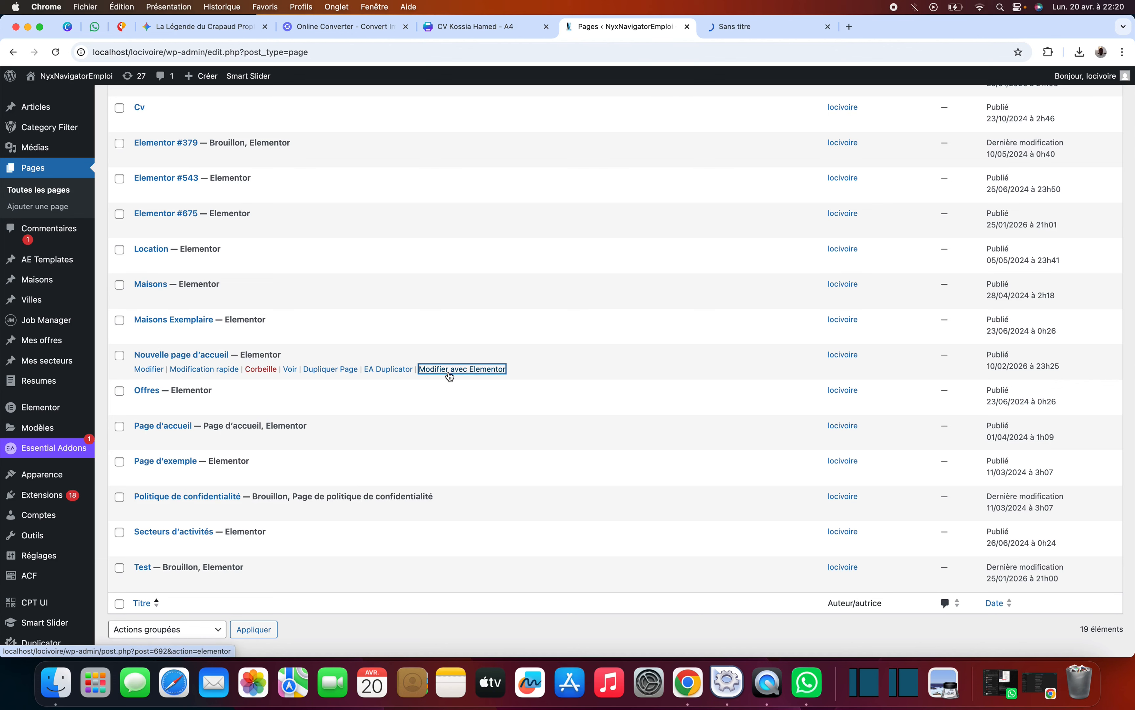
{"action": "left_click", "coordinate": [732, 31]}
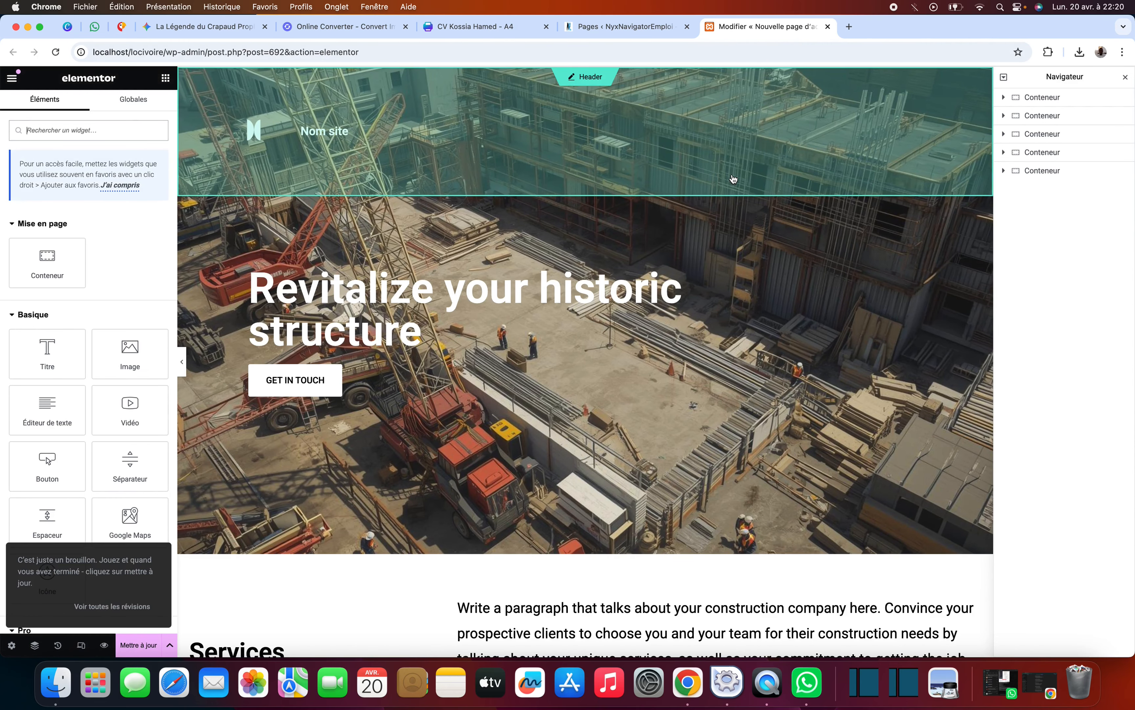
Look through the page's sections from the header down to the client testimonials under "From Our Satisfied Clients".
{"action": "scroll", "coordinate": [732, 175], "scroll_direction": "down", "scroll_amount": 3}
{"action": "scroll", "coordinate": [732, 174], "scroll_direction": "up", "scroll_amount": 3}
{"action": "scroll", "coordinate": [732, 174], "scroll_direction": "down", "scroll_amount": 5}
{"action": "scroll", "coordinate": [732, 175], "scroll_direction": "down", "scroll_amount": 20}
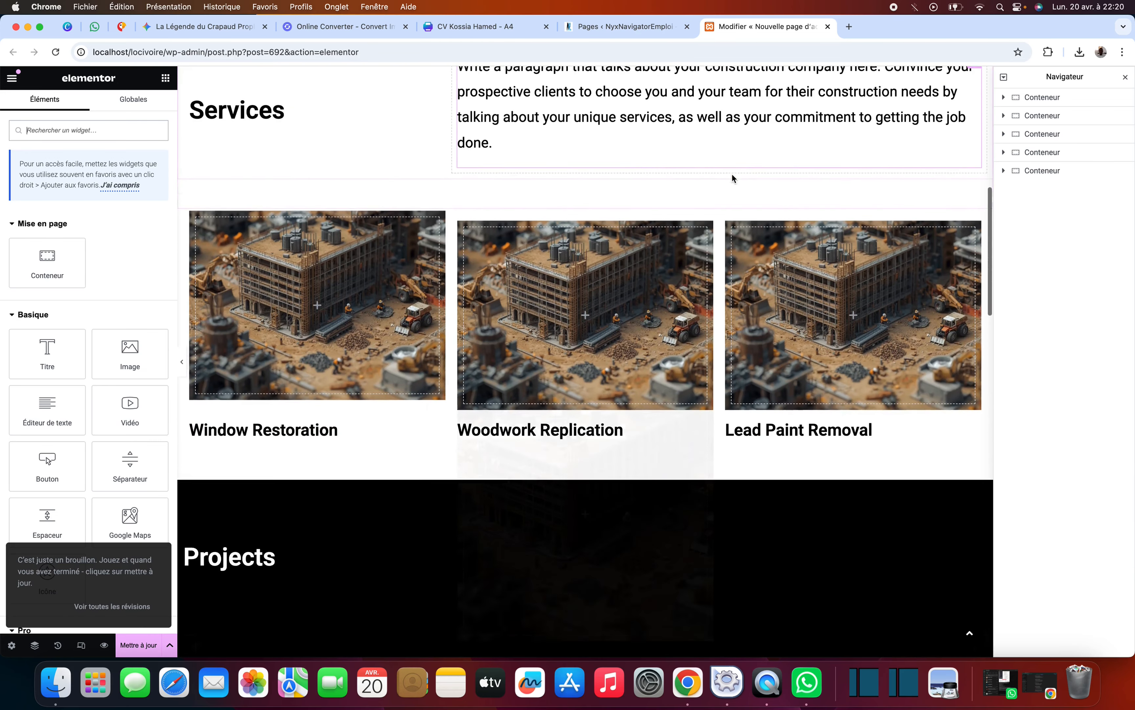
{"action": "scroll", "coordinate": [732, 174], "scroll_direction": "down", "scroll_amount": 10}
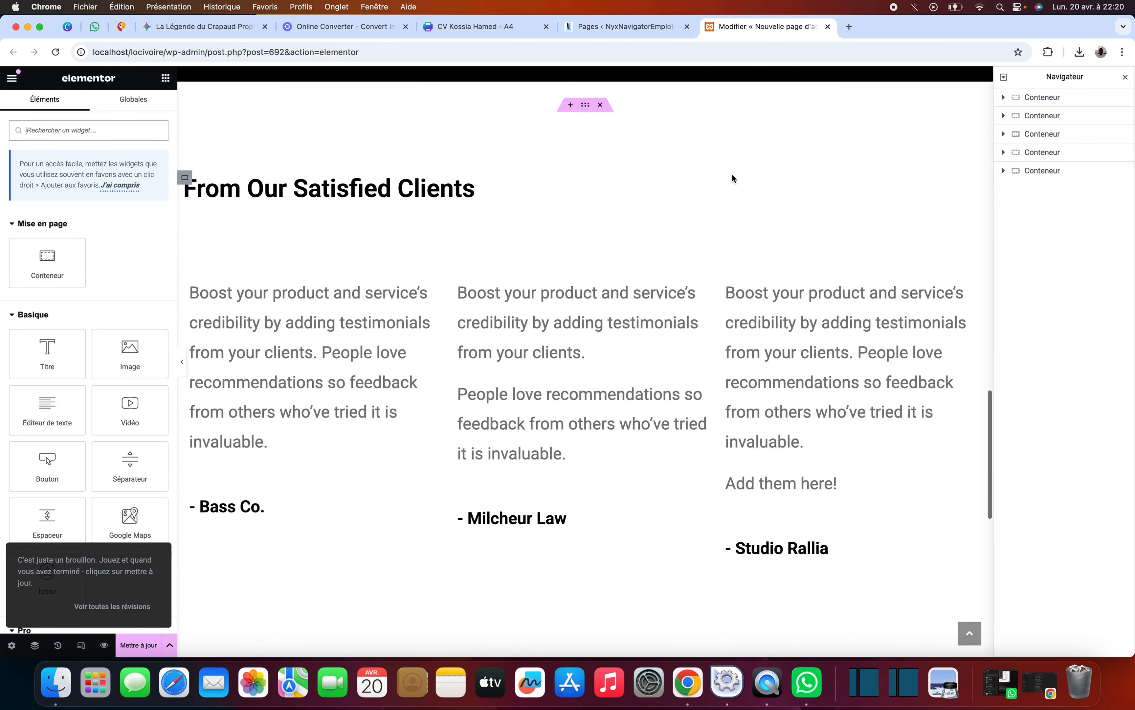
{"action": "scroll", "coordinate": [734, 178], "scroll_direction": "down", "scroll_amount": 2}
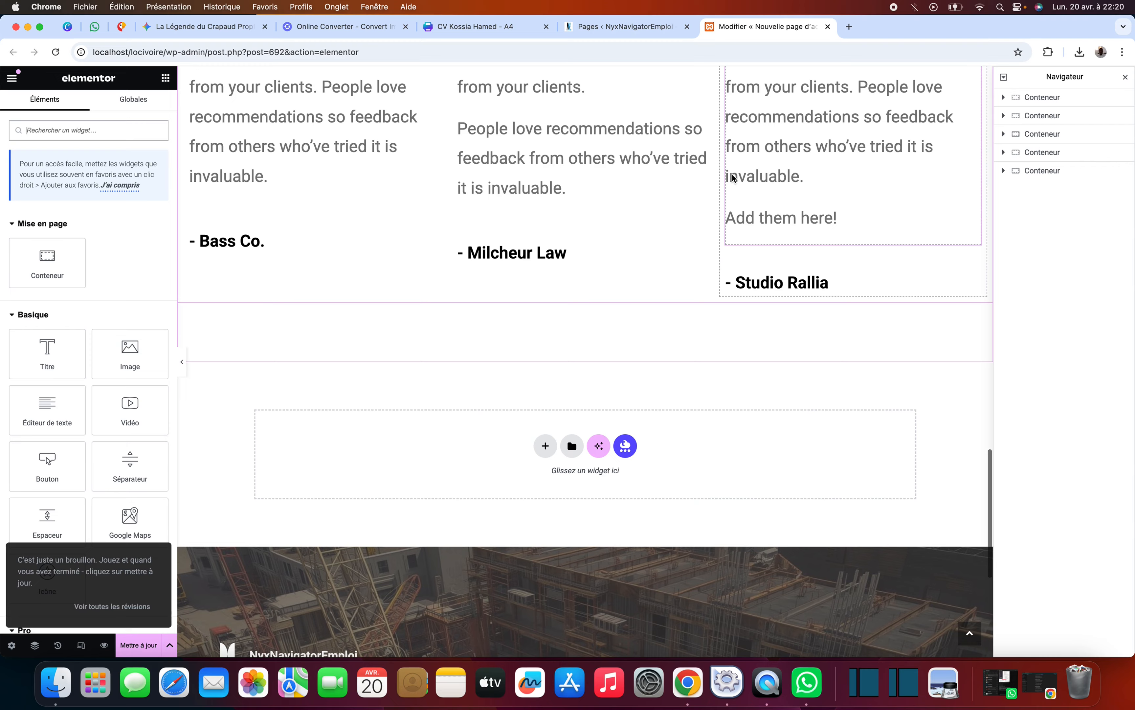
{"action": "scroll", "coordinate": [734, 179], "scroll_direction": "up", "scroll_amount": 3}
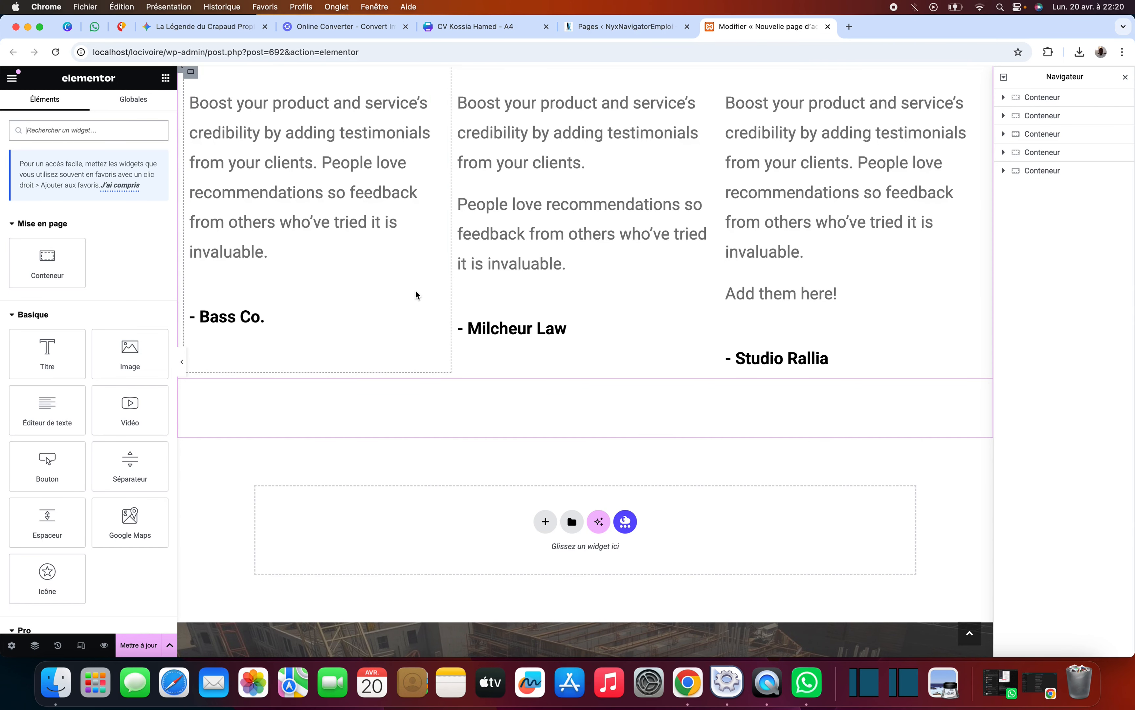
{"action": "scroll", "coordinate": [416, 290], "scroll_direction": "up", "scroll_amount": 5}
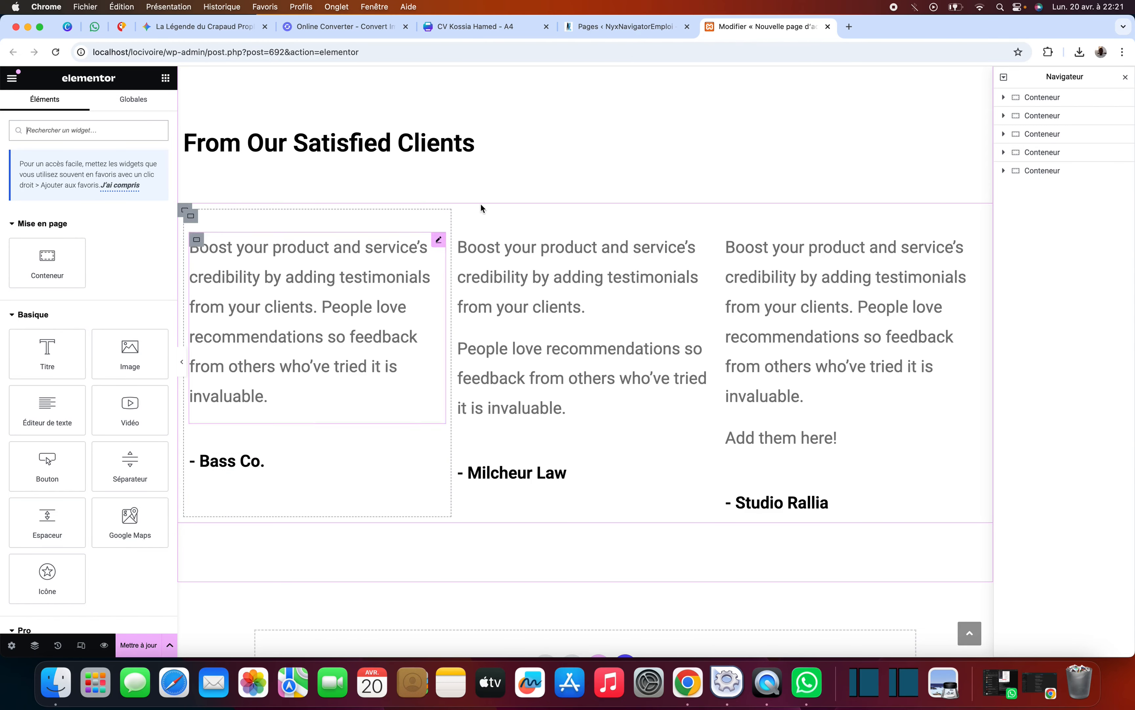
{"action": "scroll", "coordinate": [517, 125], "scroll_direction": "up", "scroll_amount": 1}
{"action": "scroll", "coordinate": [518, 124], "scroll_direction": "up", "scroll_amount": 2}
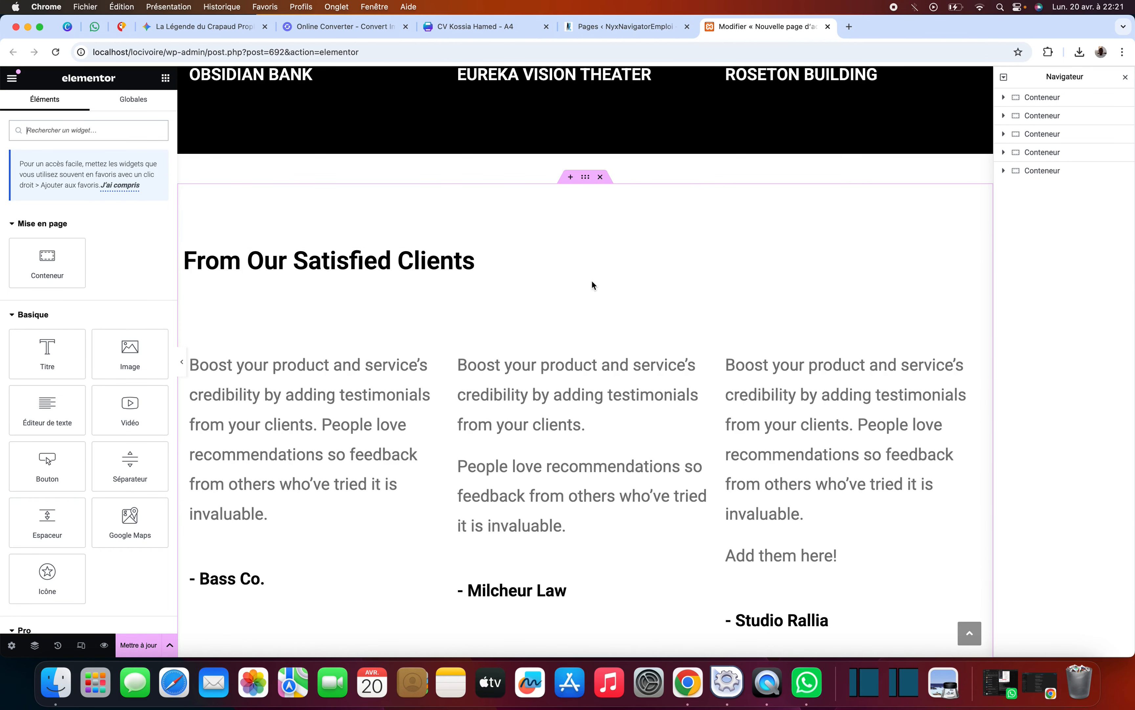
Insert a single-column container above the "From Our Satisfied Clients" section and set its content width to Pleine largeur.
{"action": "left_click", "coordinate": [571, 178]}
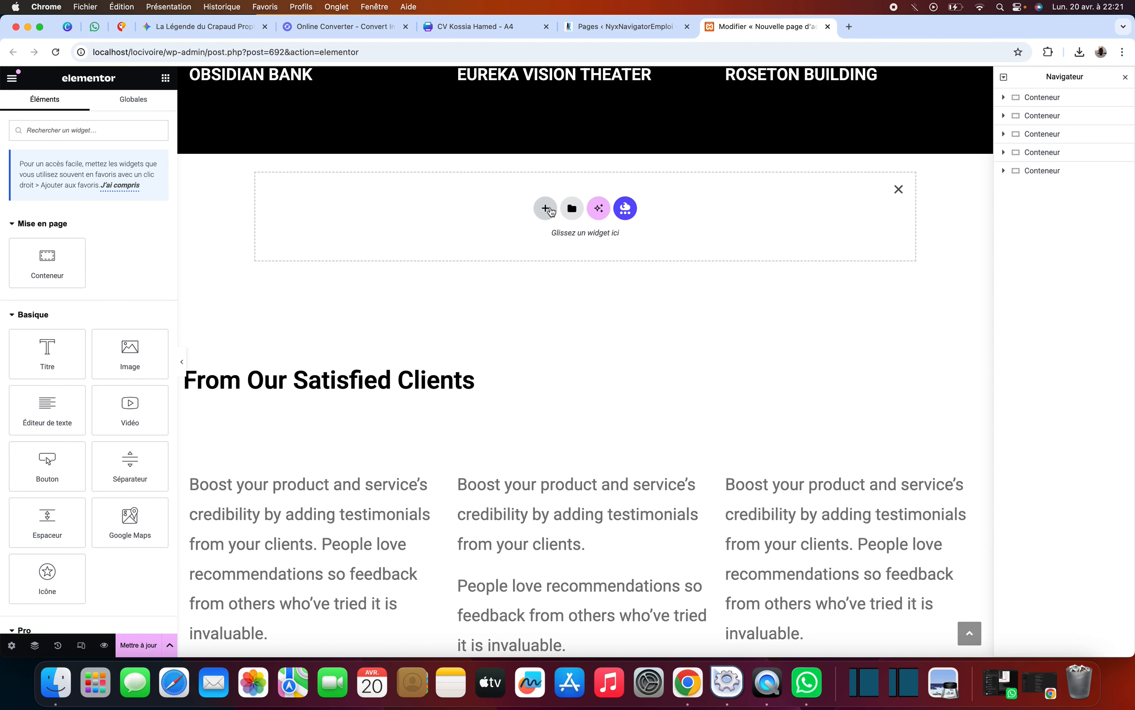
{"action": "left_click", "coordinate": [547, 209]}
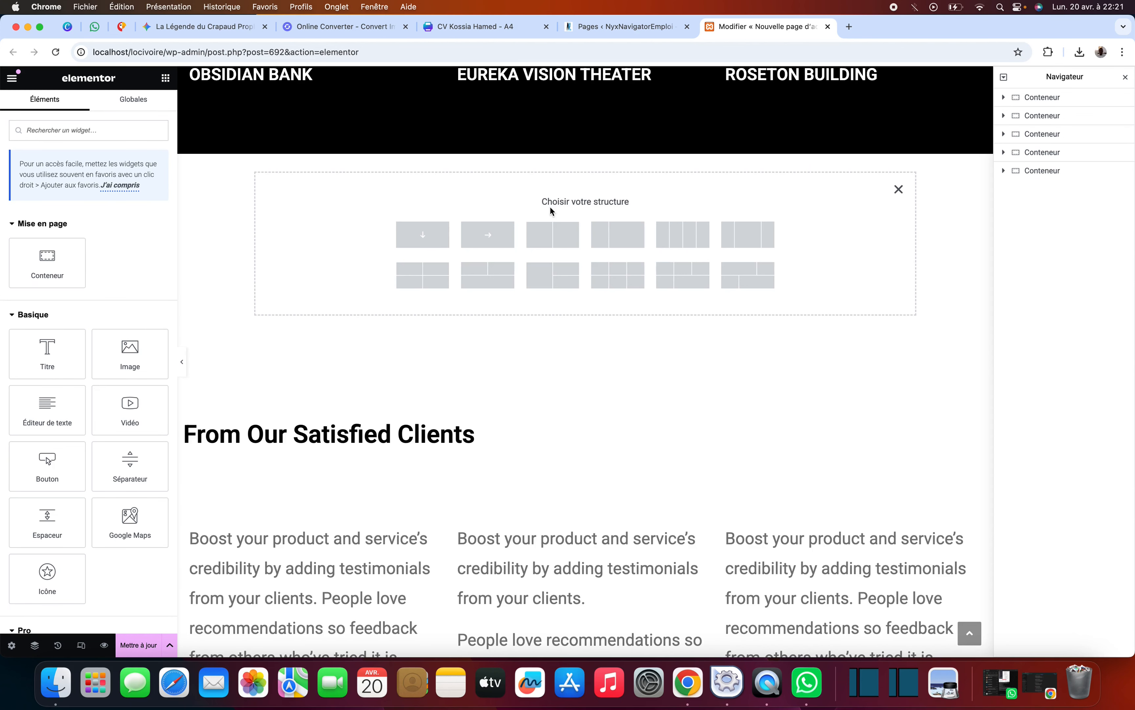
{"action": "left_click", "coordinate": [430, 242]}
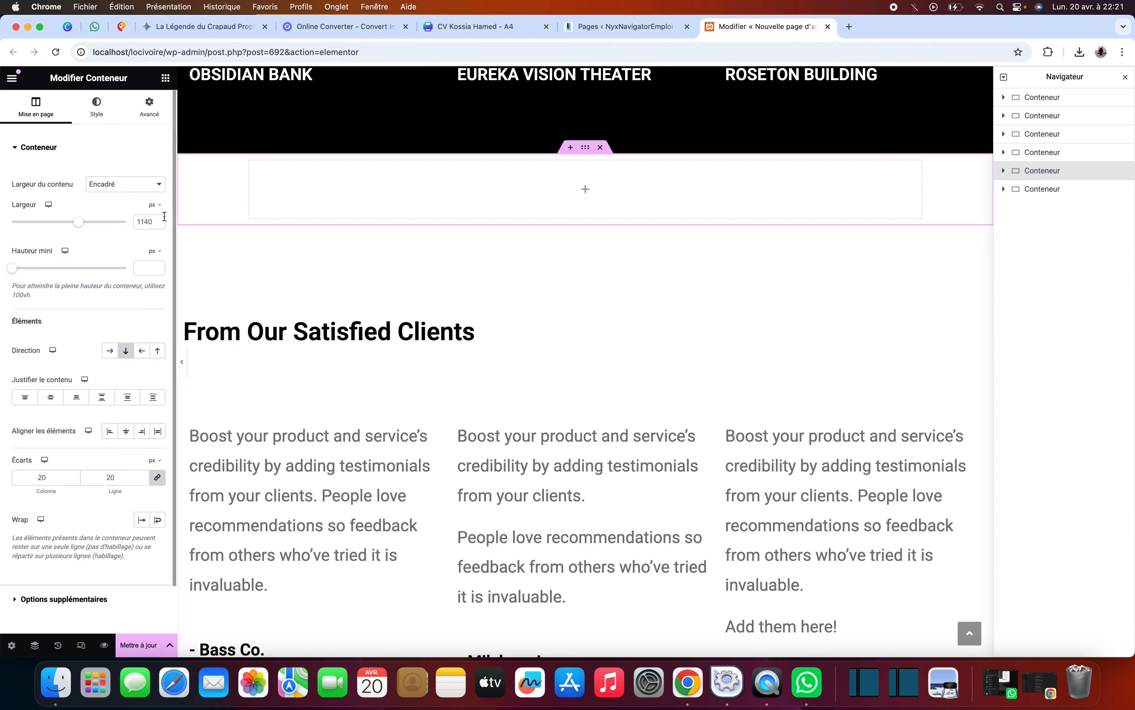
{"action": "left_click", "coordinate": [154, 192]}
{"action": "left_click", "coordinate": [141, 198]}
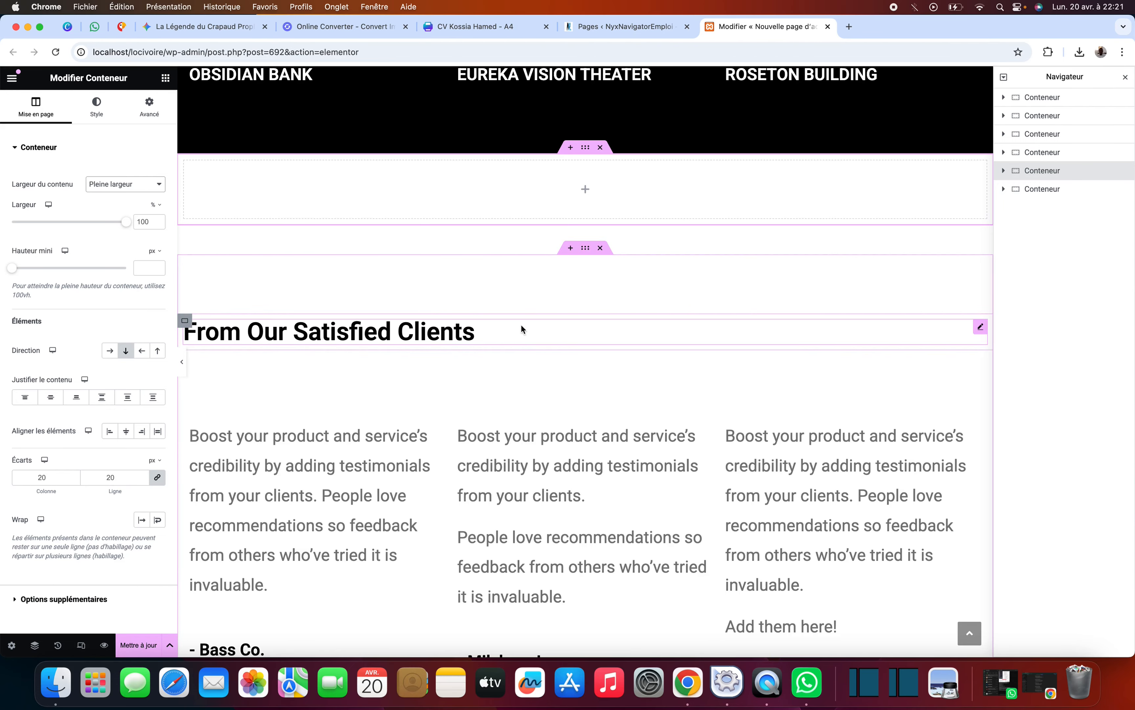
{"action": "left_click", "coordinate": [586, 249]}
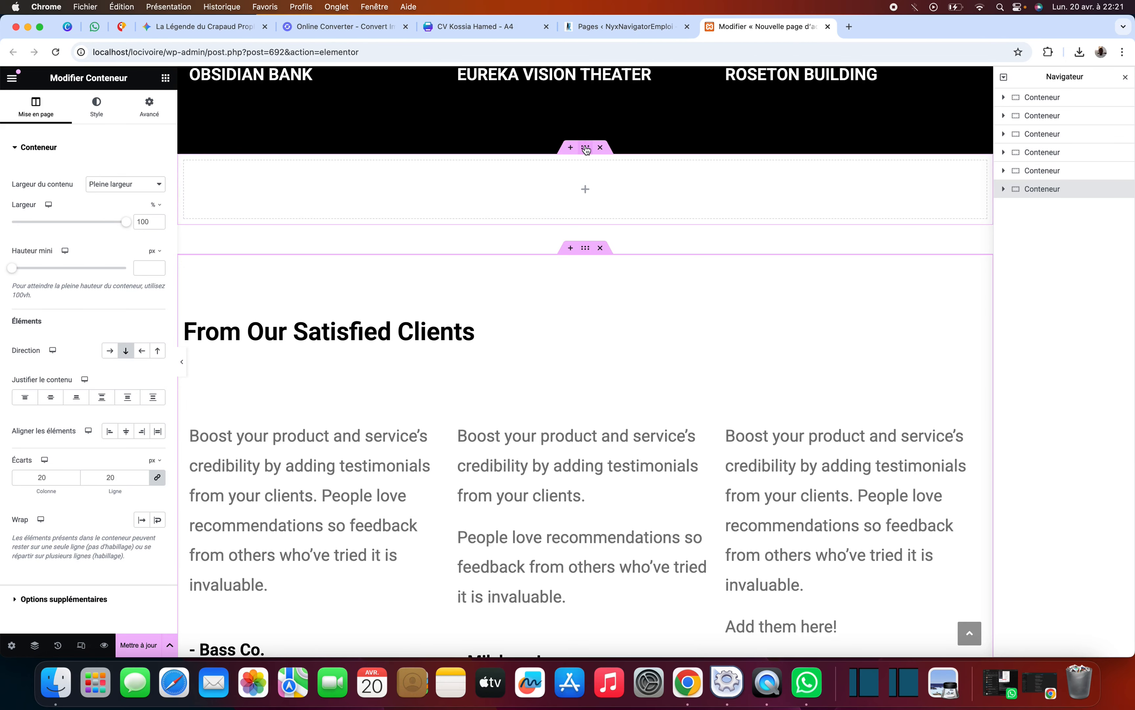
{"action": "left_click", "coordinate": [586, 148]}
{"action": "scroll", "coordinate": [526, 304], "scroll_direction": "up", "scroll_amount": 1}
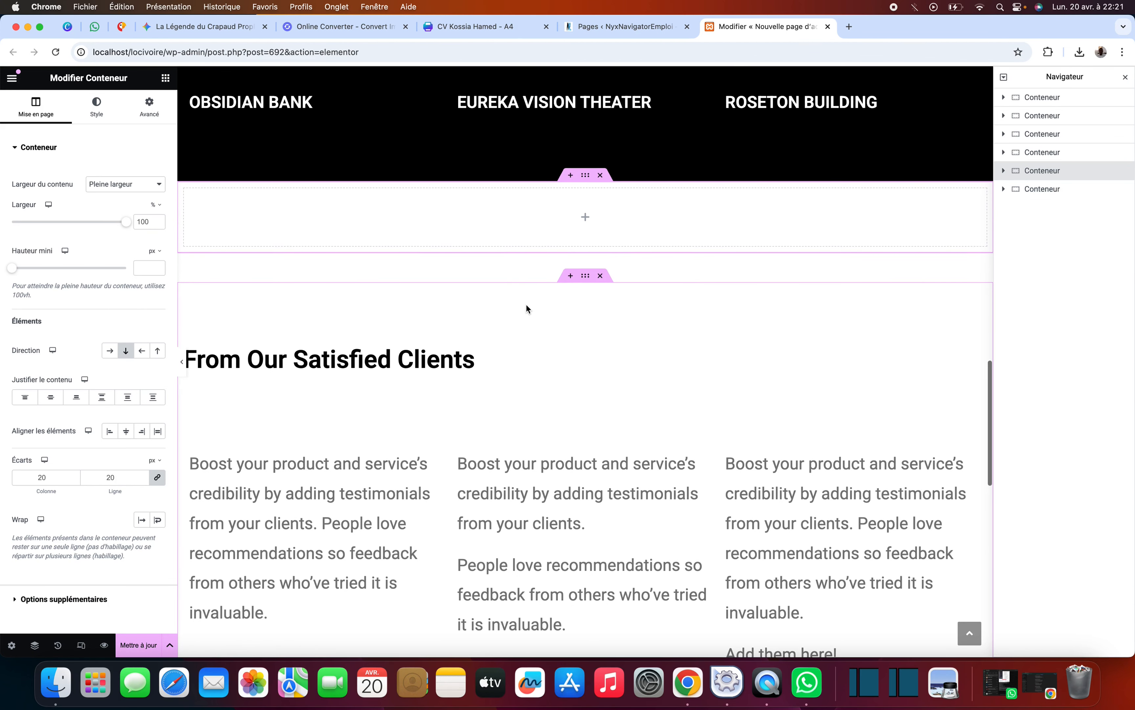
Copy the "From Our Satisfied Clients" heading and paste it into the new empty container.
{"action": "right_click", "coordinate": [479, 364]}
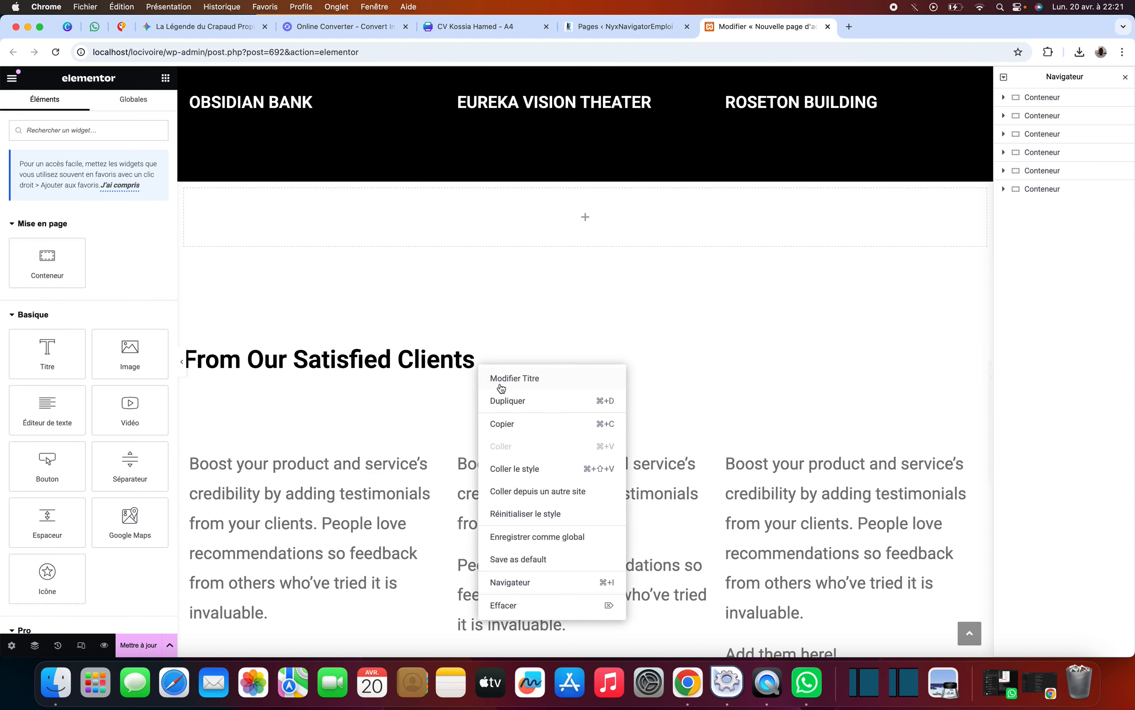
{"action": "left_click", "coordinate": [508, 424]}
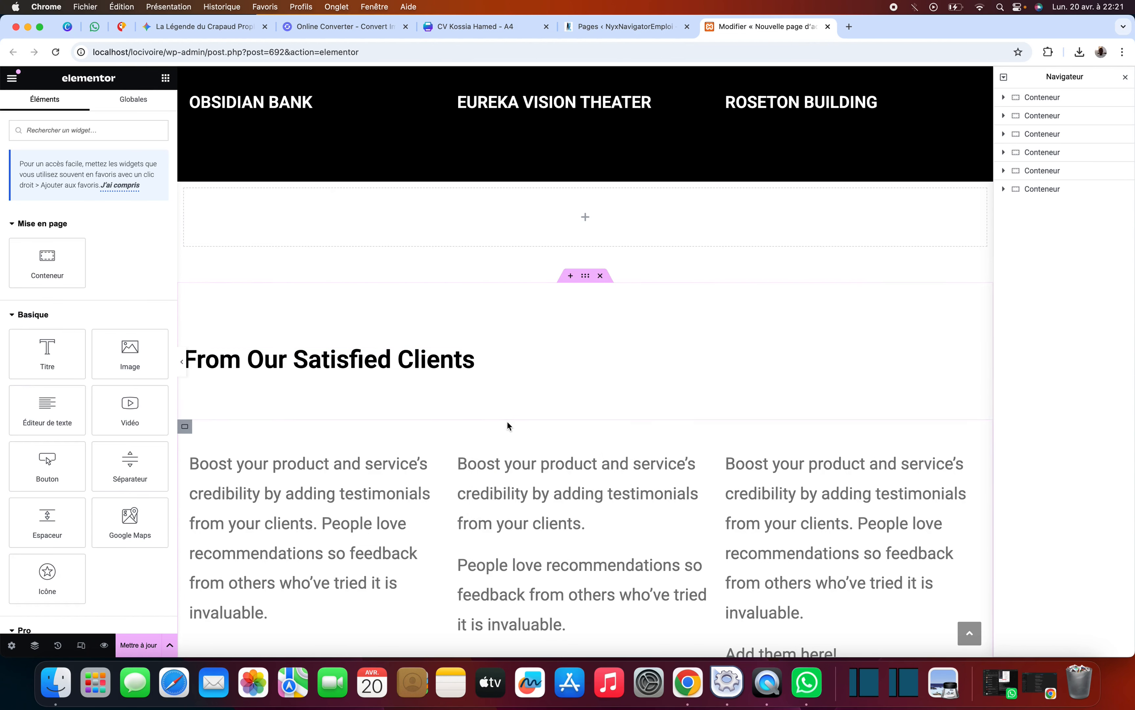
{"action": "right_click", "coordinate": [586, 220]}
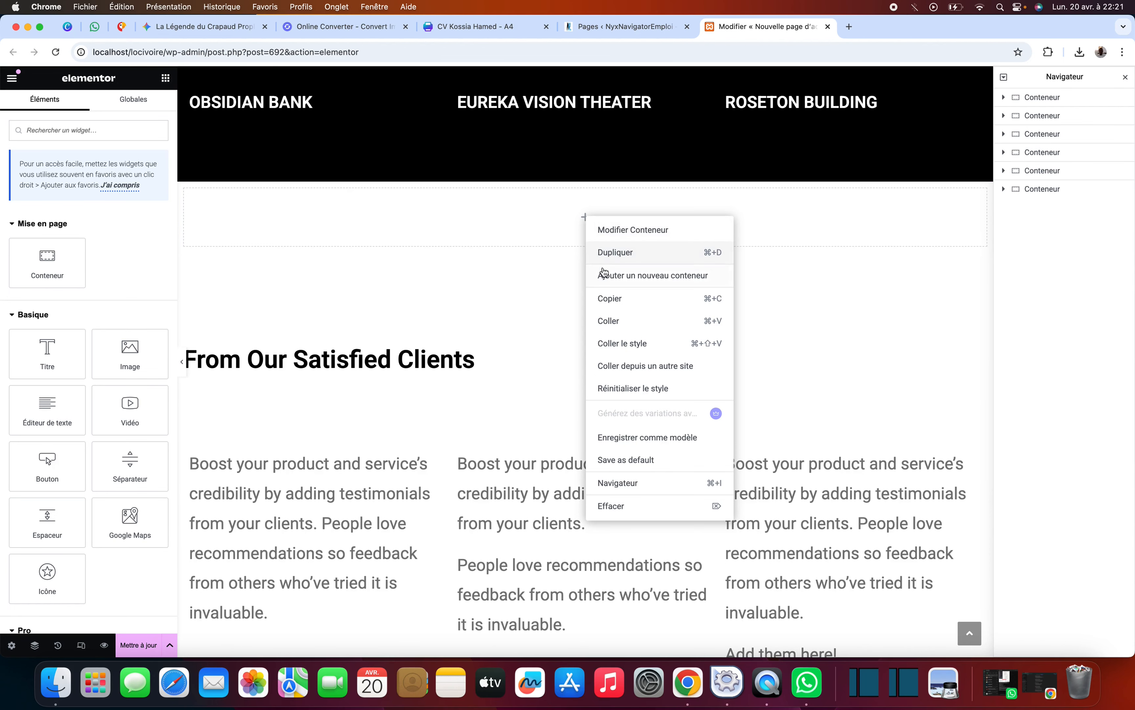
{"action": "left_click", "coordinate": [609, 321]}
Change the pasted heading's text to "Les temoignages".
{"action": "left_click", "coordinate": [499, 199]}
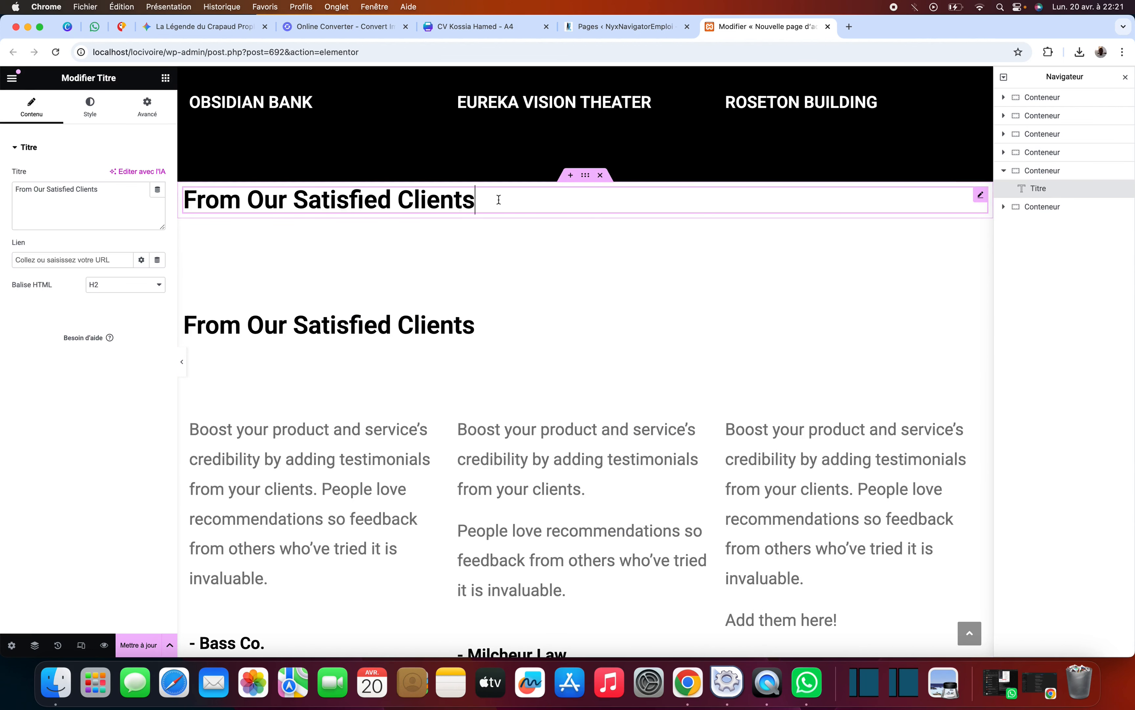
{"action": "left_click_drag", "start_coordinate": [115, 195], "coordinate": [19, 184]}
{"action": "type", "text": "L"}
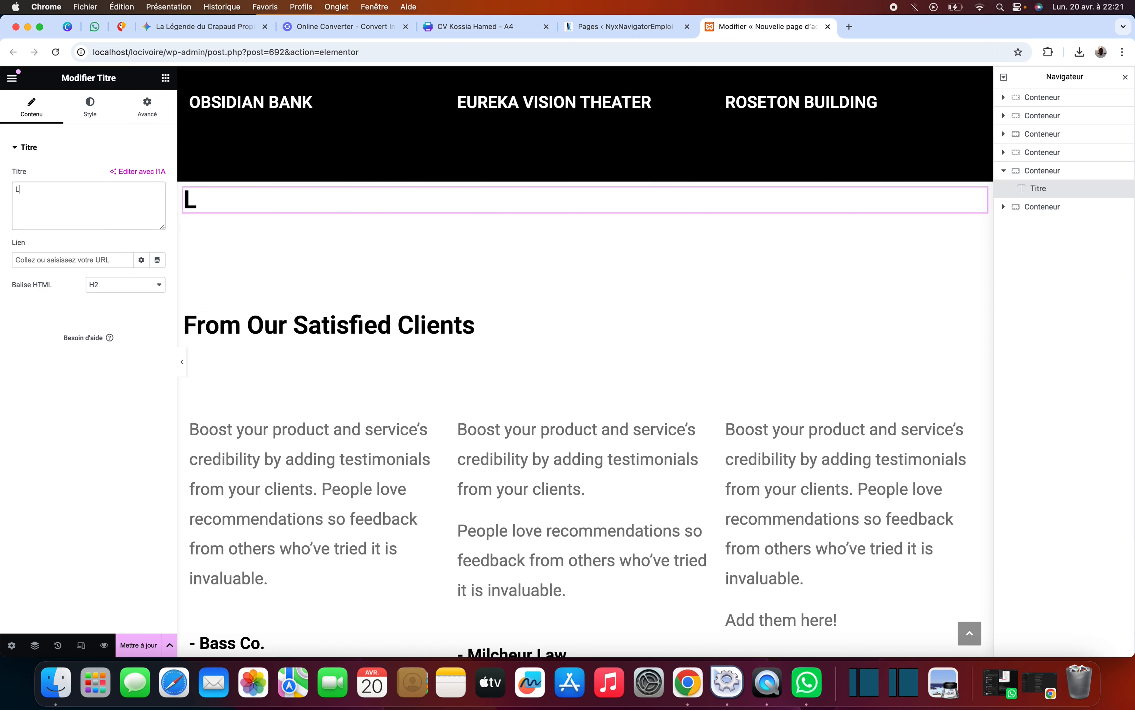
{"action": "type", "text": "es temoign"}
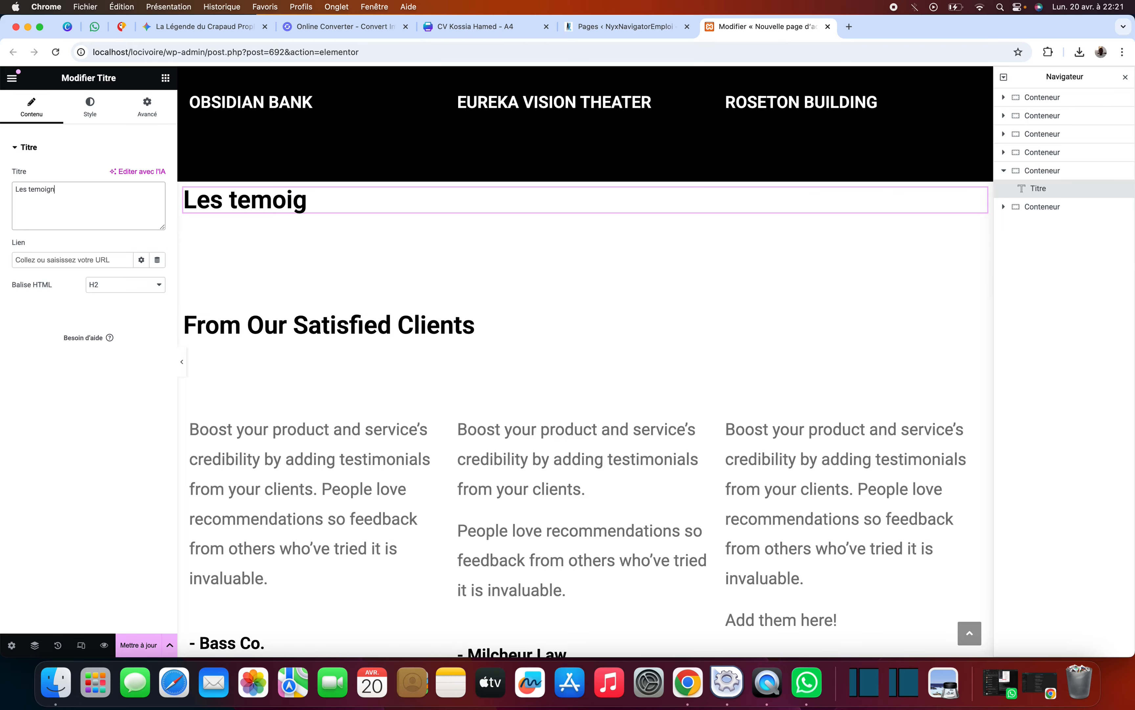
{"action": "type", "text": "ages"}
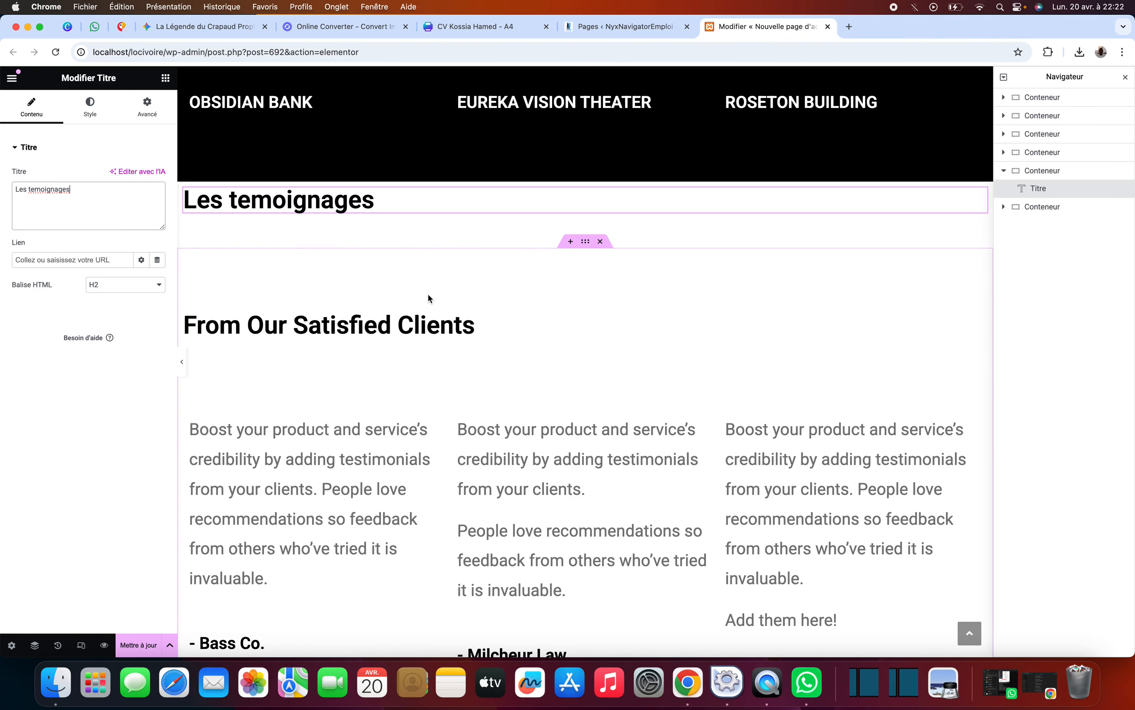
Add a container with two equal columns below the "Les temoignages" heading and duplicate its first column.
{"action": "left_click", "coordinate": [571, 243]}
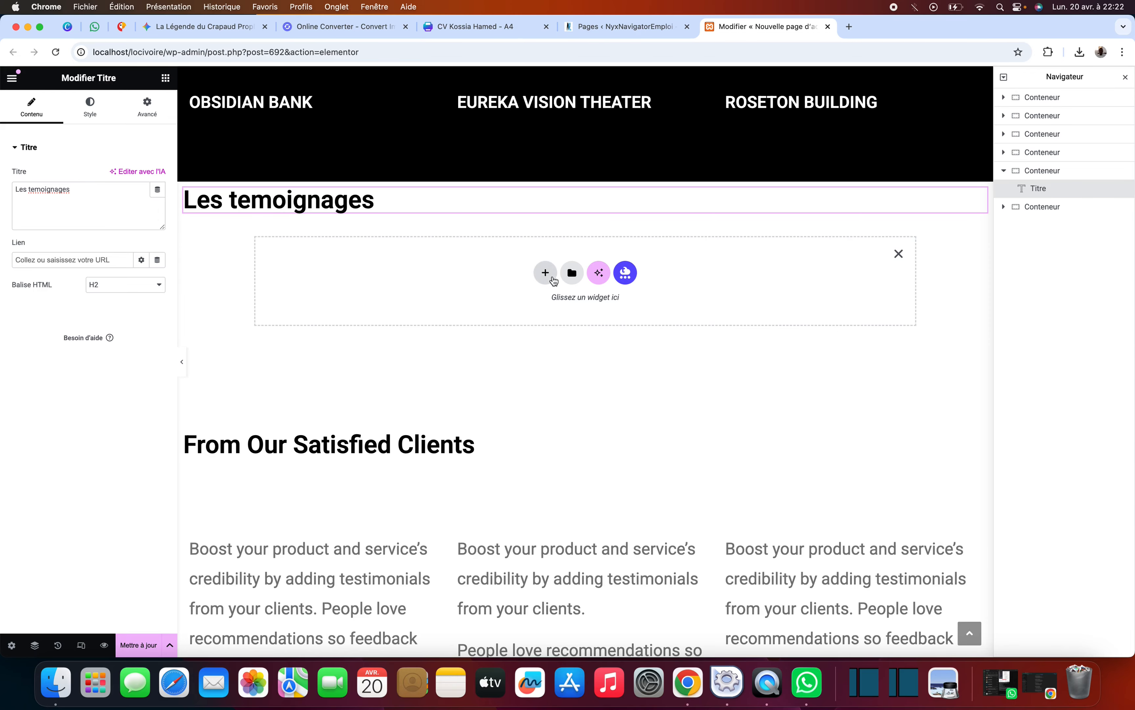
{"action": "left_click", "coordinate": [546, 273]}
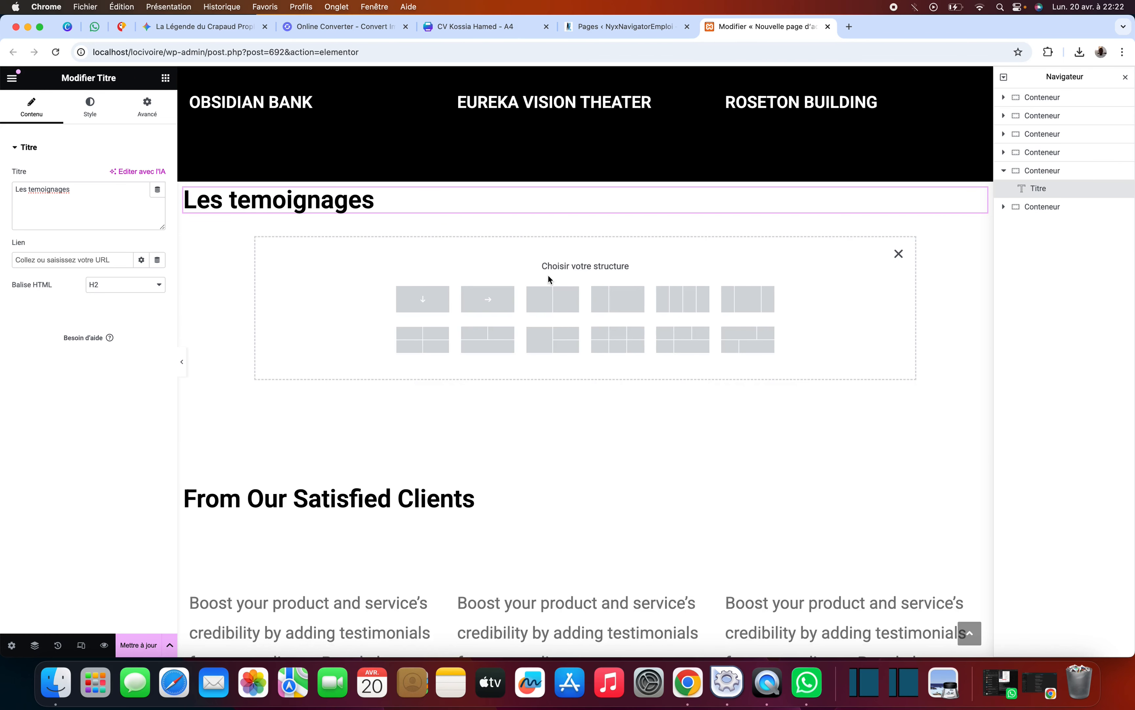
{"action": "left_click", "coordinate": [553, 299]}
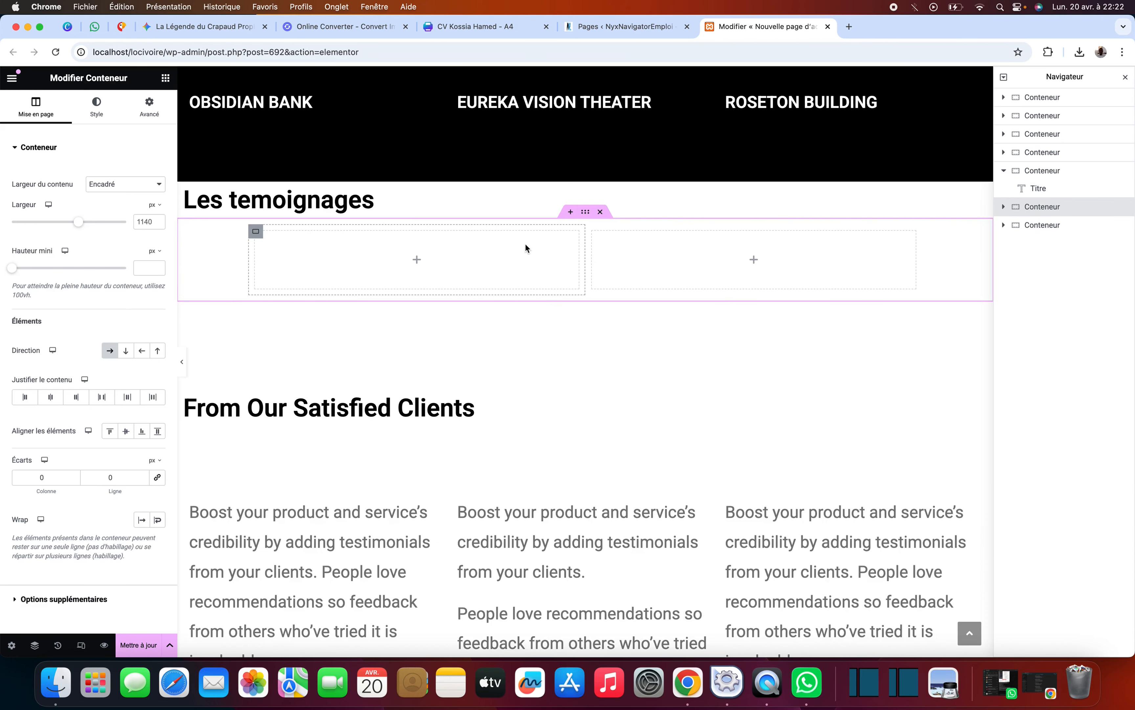
{"action": "left_click", "coordinate": [259, 234]}
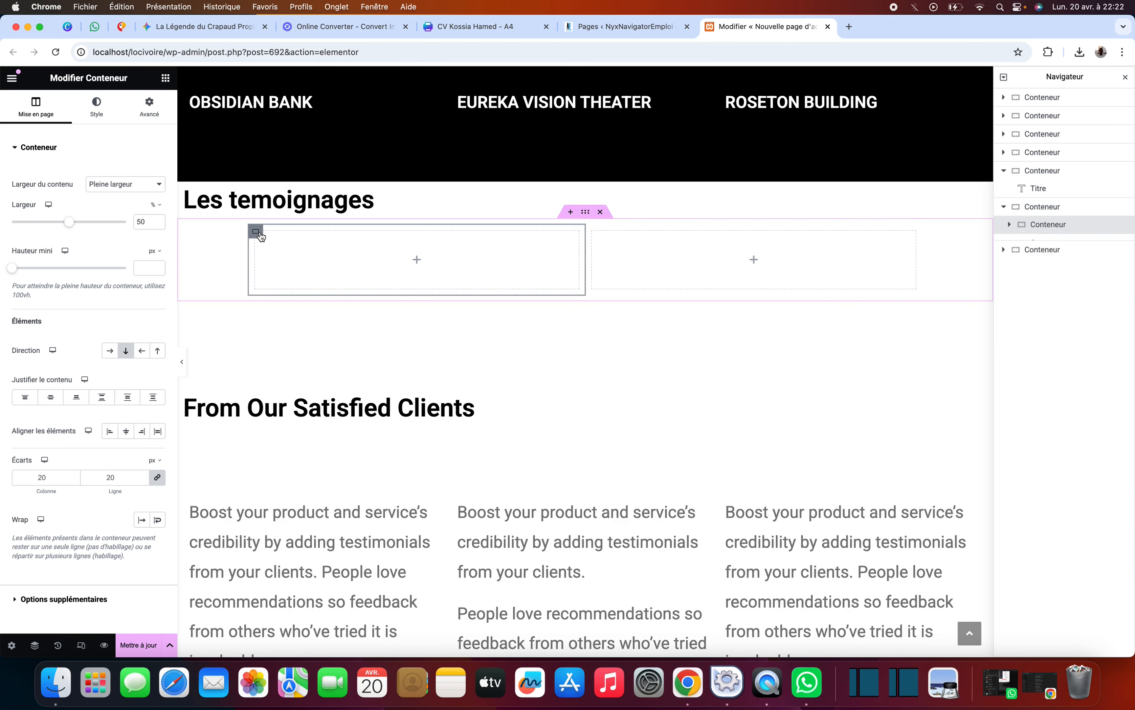
{"action": "right_click", "coordinate": [261, 237]}
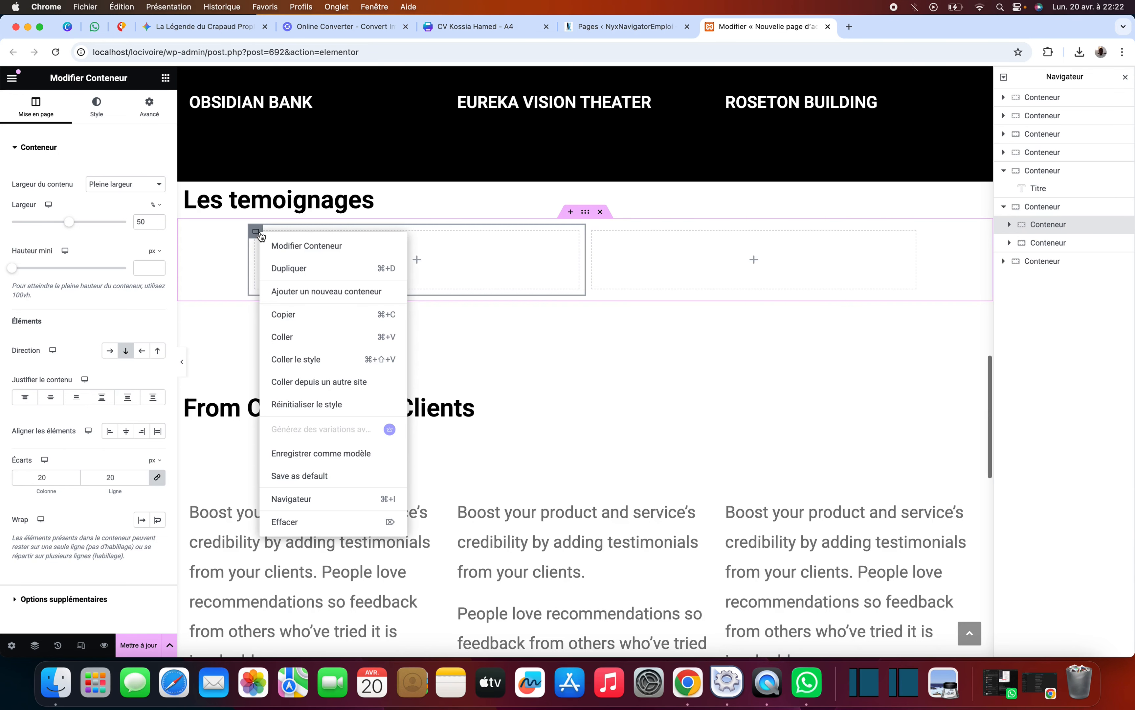
{"action": "left_click", "coordinate": [290, 268]}
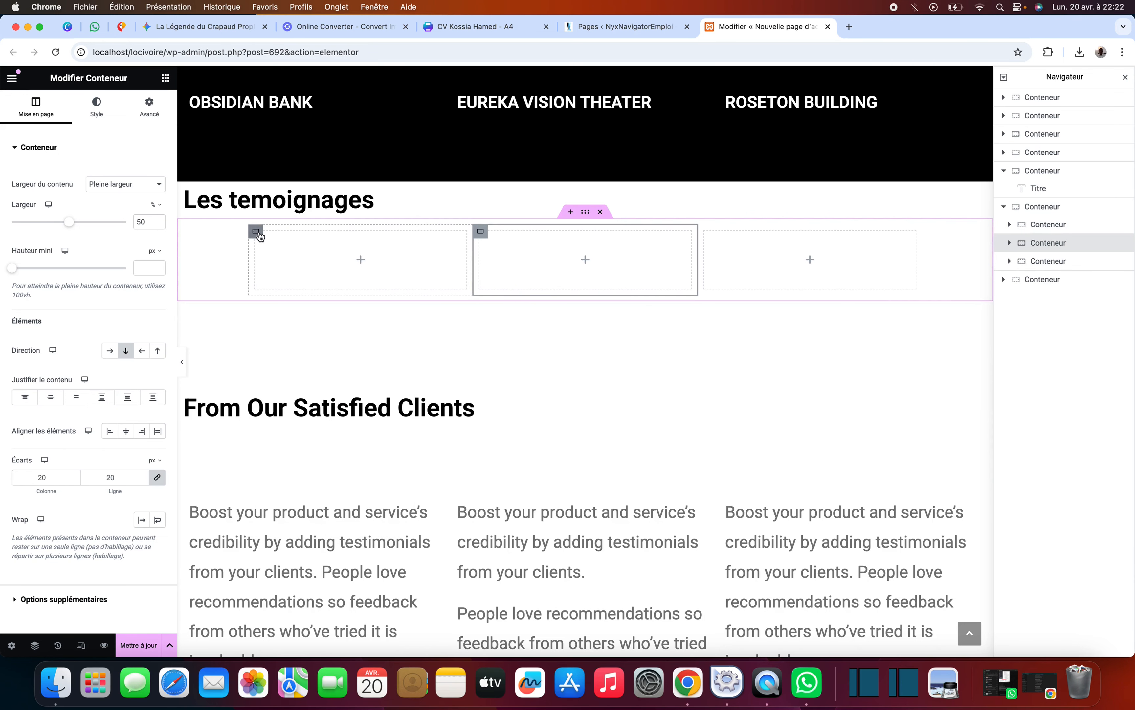
Set the content width of the three-column container to Pleine largeur.
{"action": "left_click", "coordinate": [586, 212]}
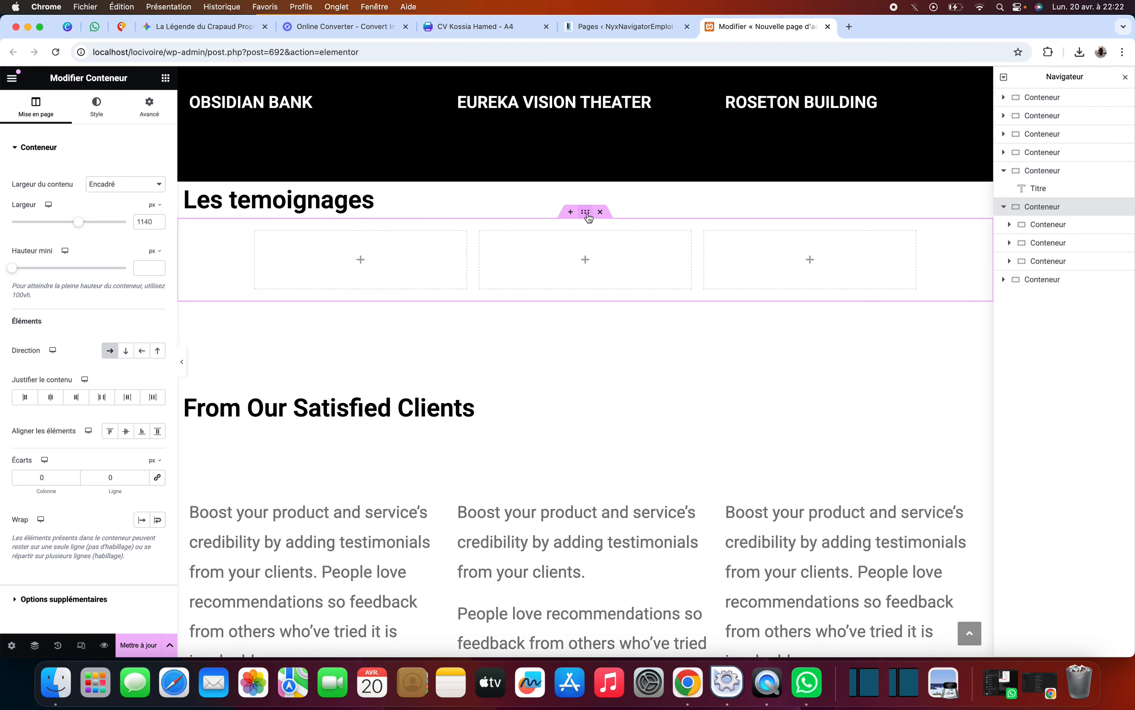
{"action": "left_click", "coordinate": [151, 187]}
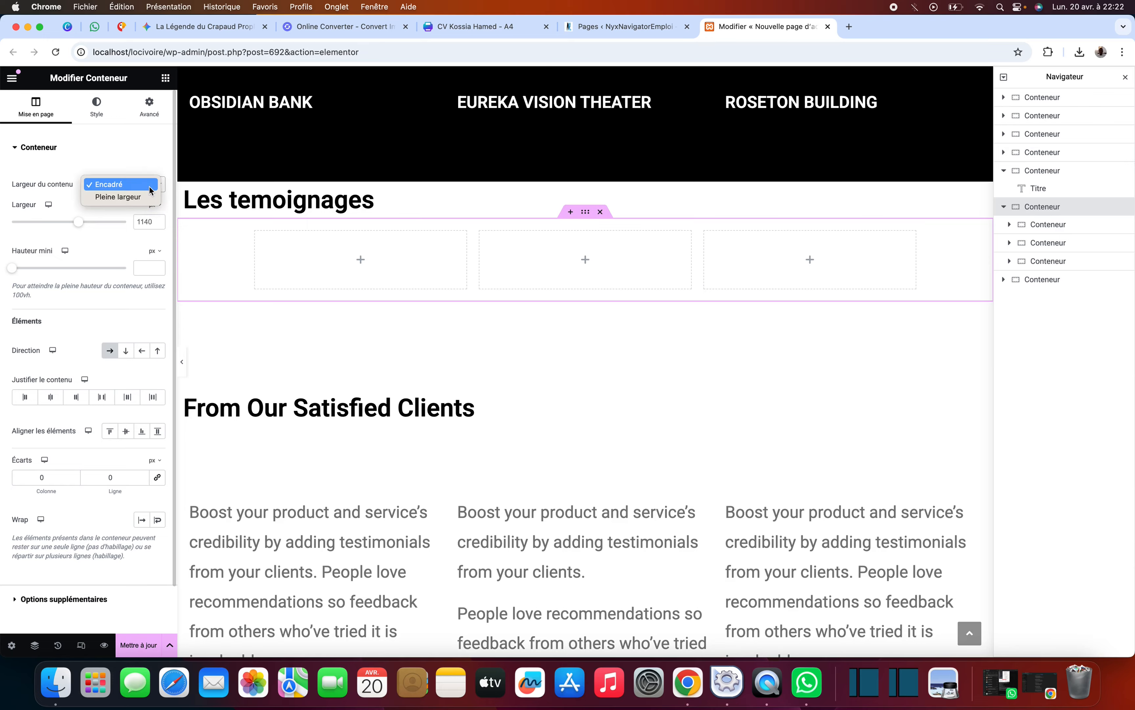
{"action": "left_click", "coordinate": [142, 197]}
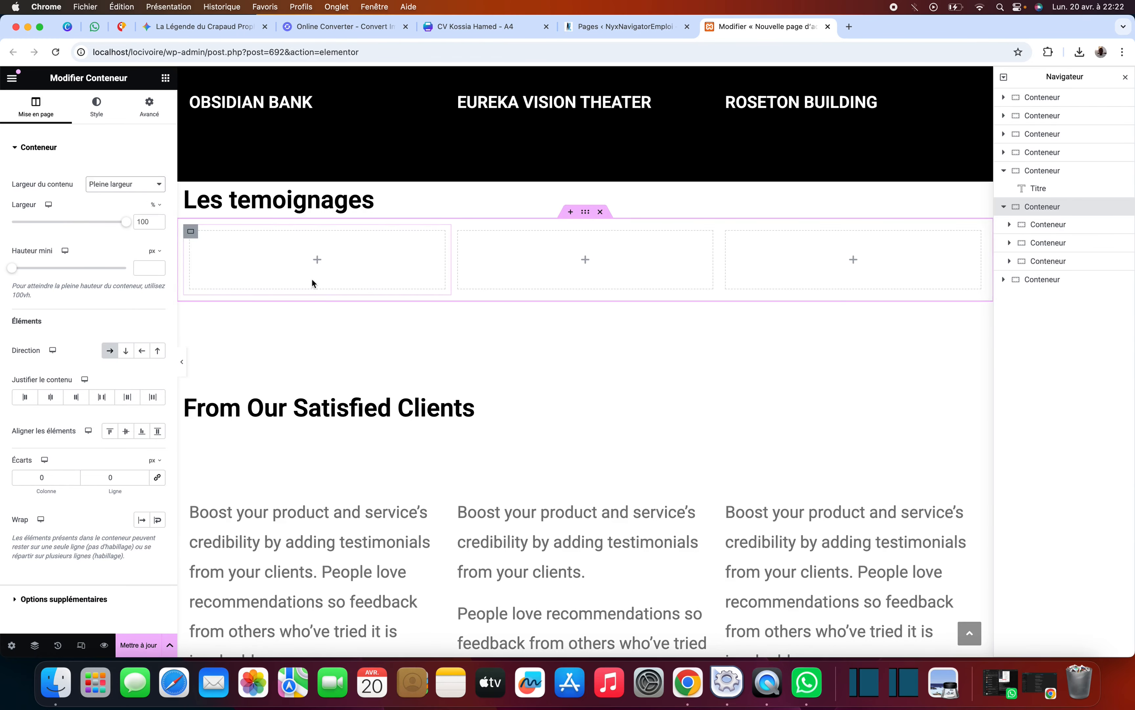
Add an Éditeur de texte widget to the first column of the container under "Les temoignages".
{"action": "scroll", "coordinate": [554, 330], "scroll_direction": "up", "scroll_amount": 2}
{"action": "scroll", "coordinate": [555, 332], "scroll_direction": "up", "scroll_amount": 2}
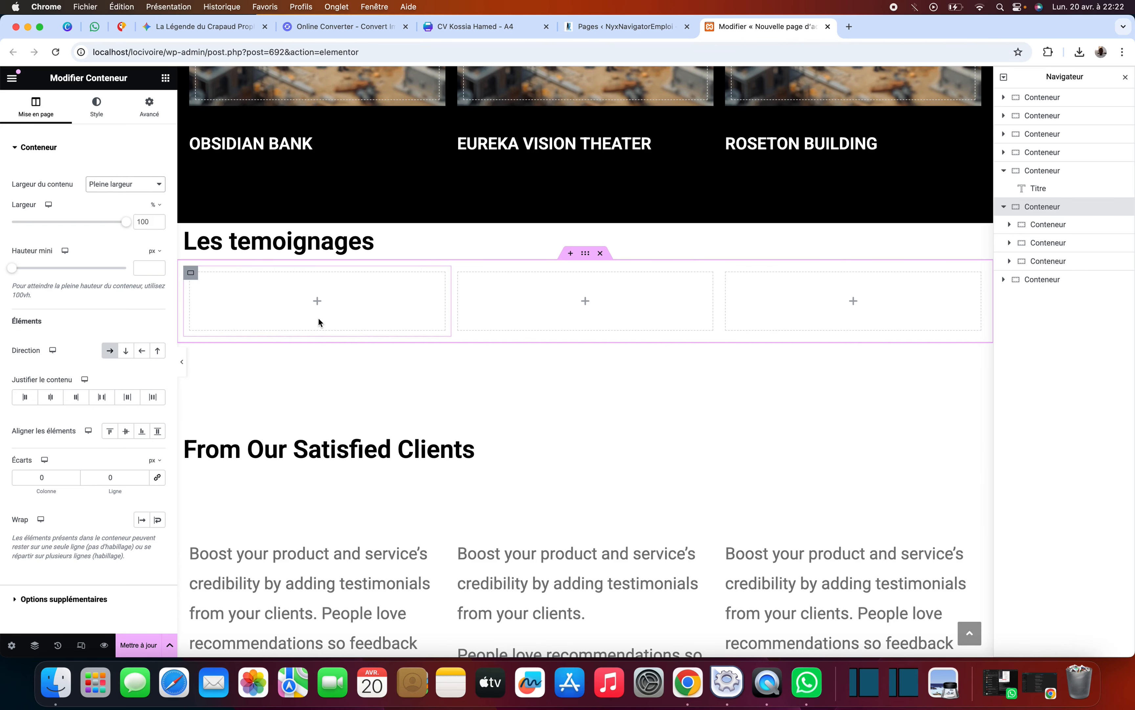
{"action": "left_click", "coordinate": [166, 79]}
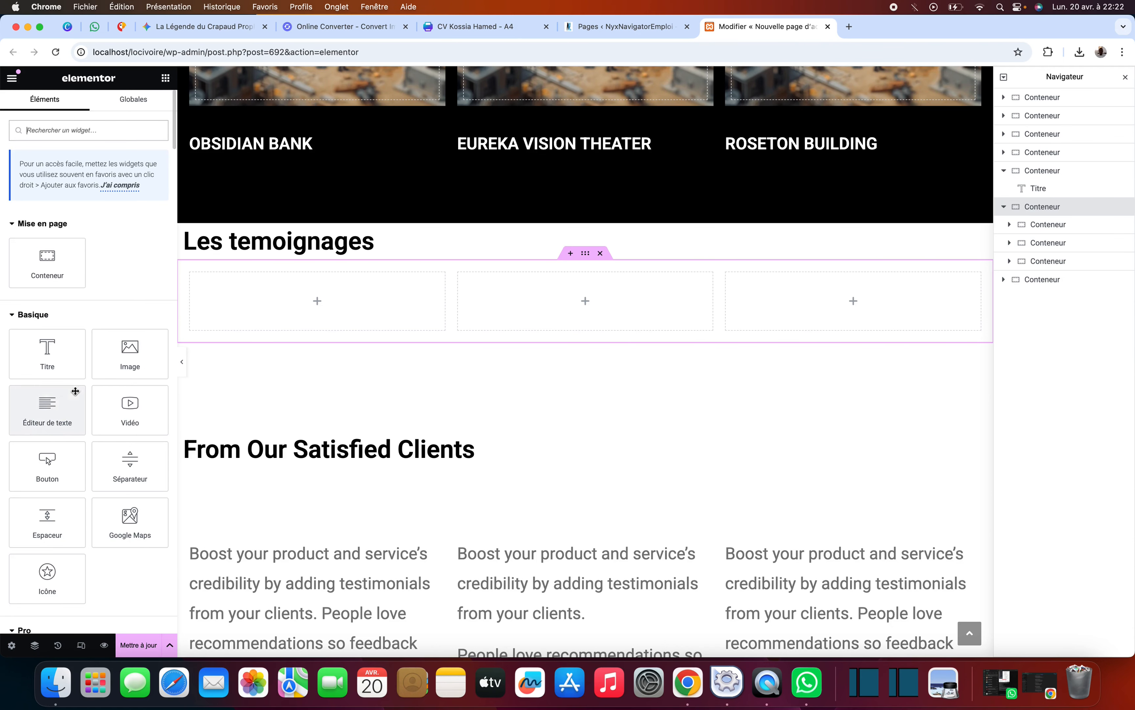
{"action": "left_click_drag", "start_coordinate": [47, 409], "coordinate": [311, 302]}
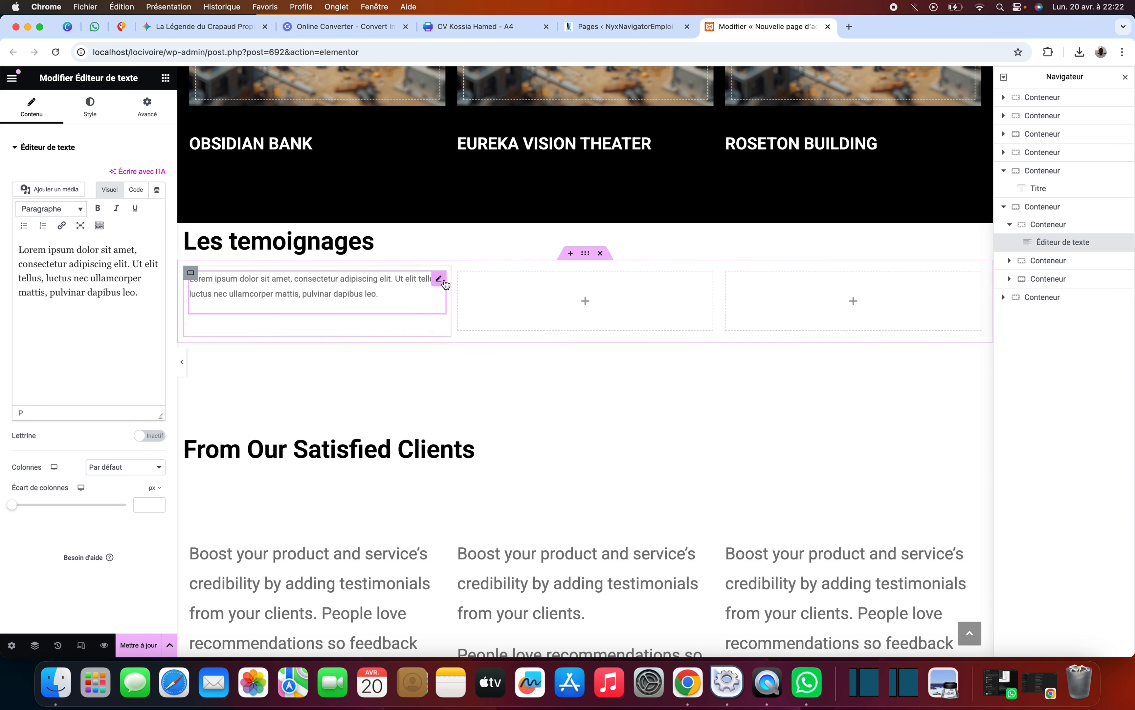
Set the typography size of the text in the first column under "Les temoignages" to 16 px.
{"action": "left_click", "coordinate": [97, 114]}
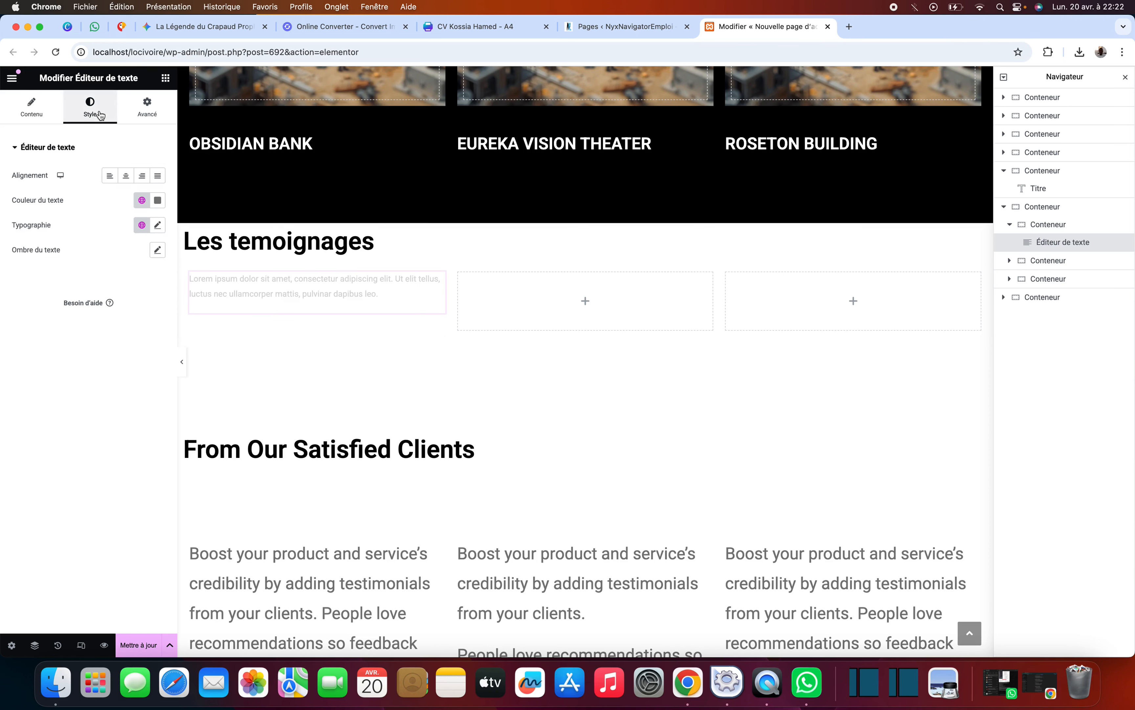
{"action": "left_click", "coordinate": [157, 226]}
{"action": "left_click", "coordinate": [134, 315]}
{"action": "type", "text": "14"}
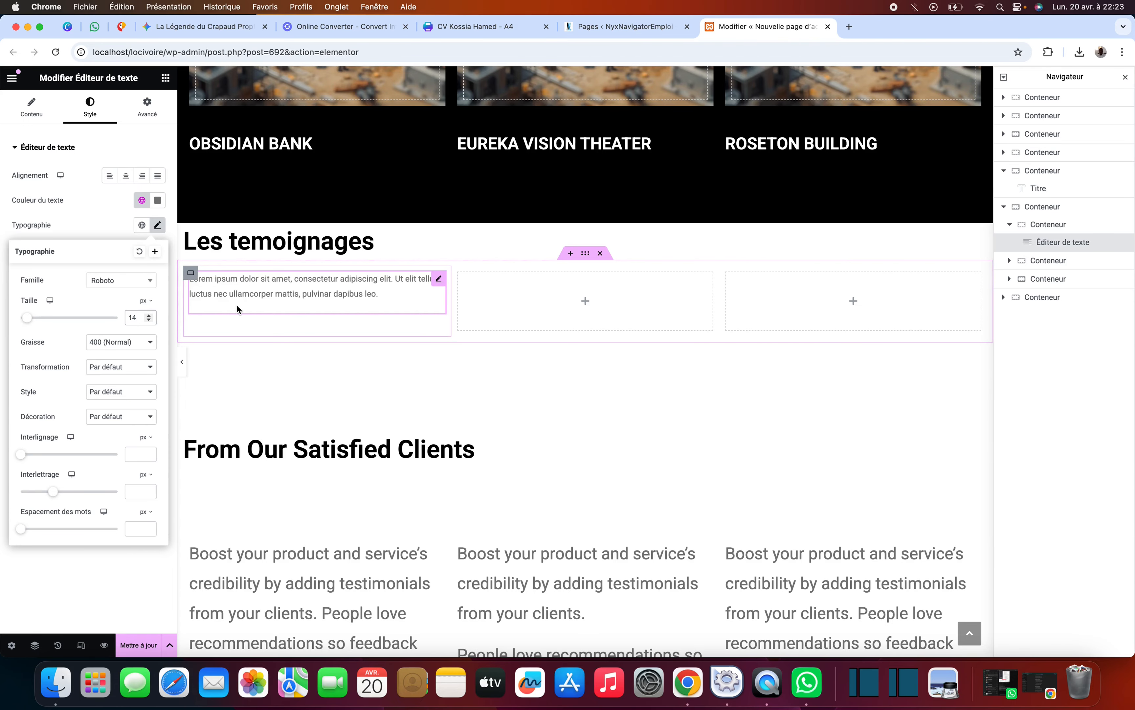
{"action": "left_click", "coordinate": [149, 315]}
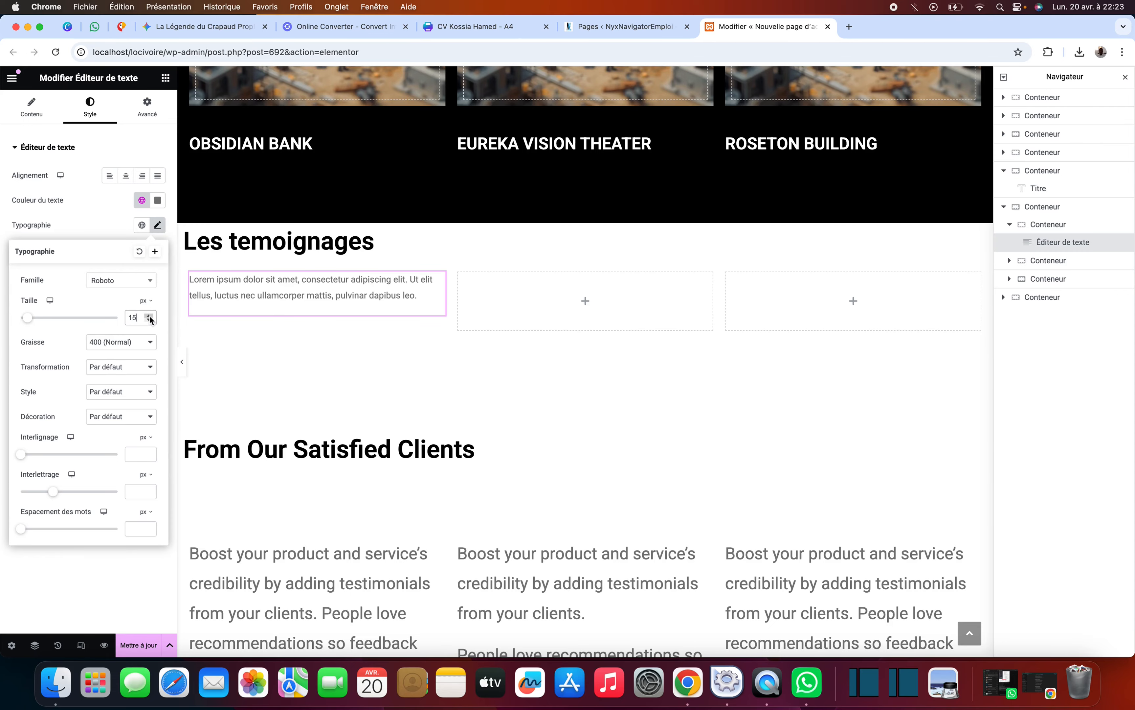
{"action": "left_click", "coordinate": [149, 315]}
{"action": "left_click", "coordinate": [254, 308]}
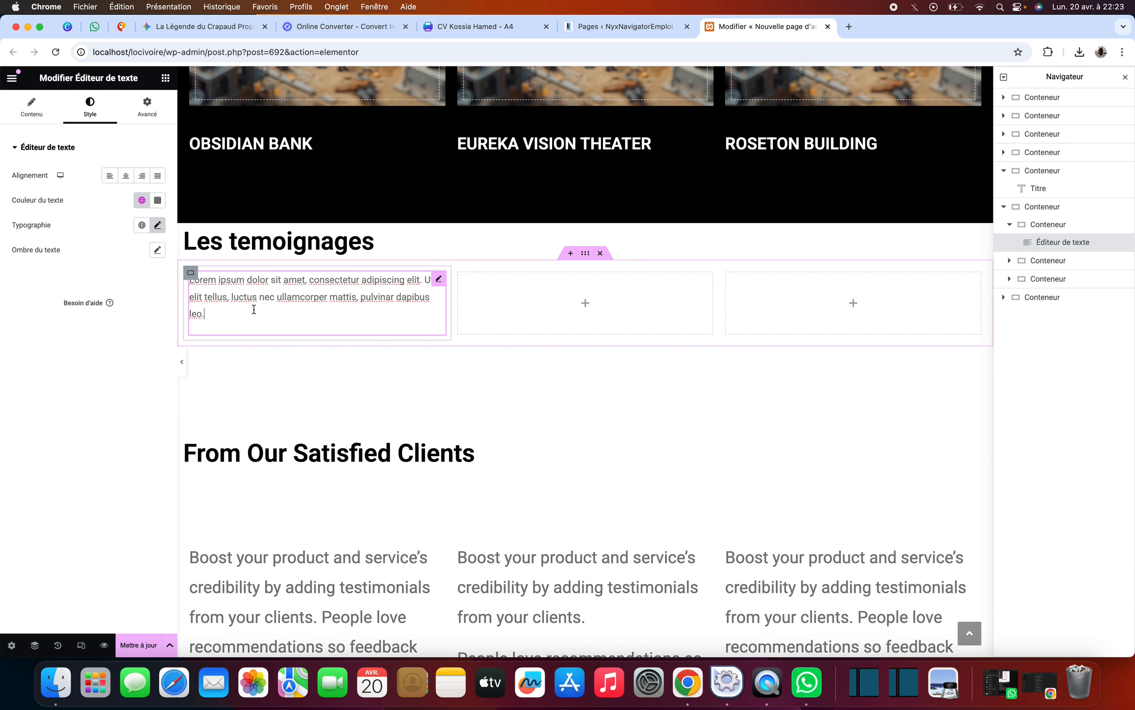
Duplicate the Lorem ipsum paragraph as a second paragraph within the first column's Éditeur de texte widget.
{"action": "left_click", "coordinate": [32, 108]}
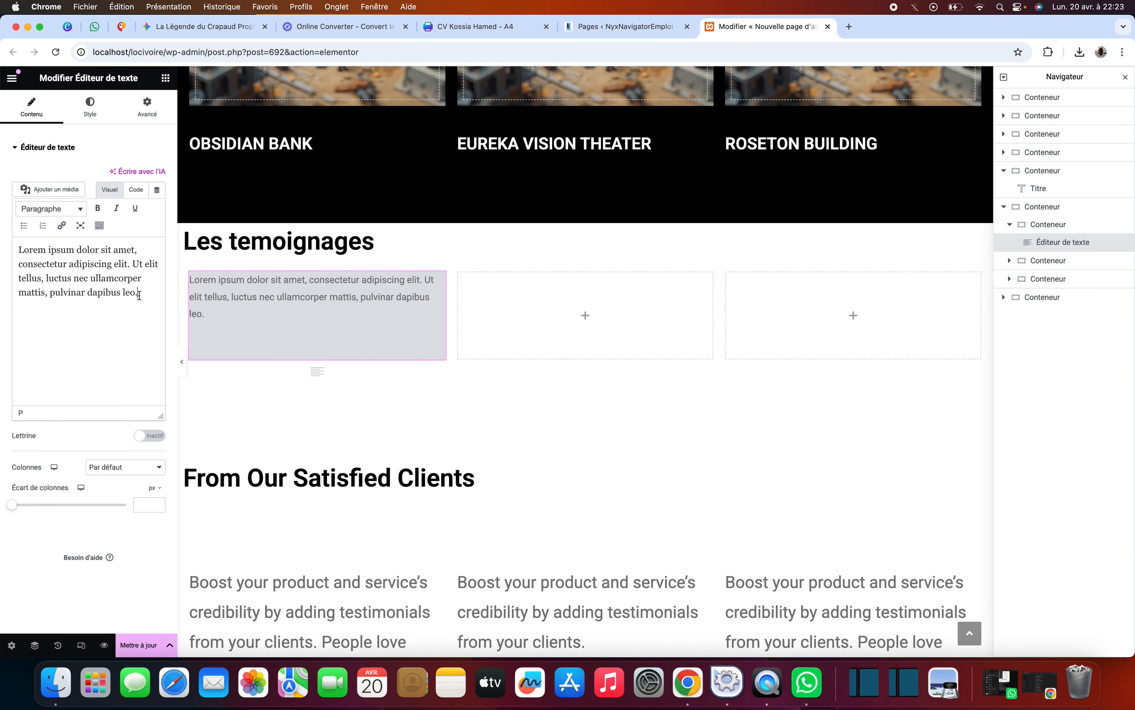
{"action": "triple_click", "coordinate": [140, 295]}
{"action": "key", "text": "super+c"}
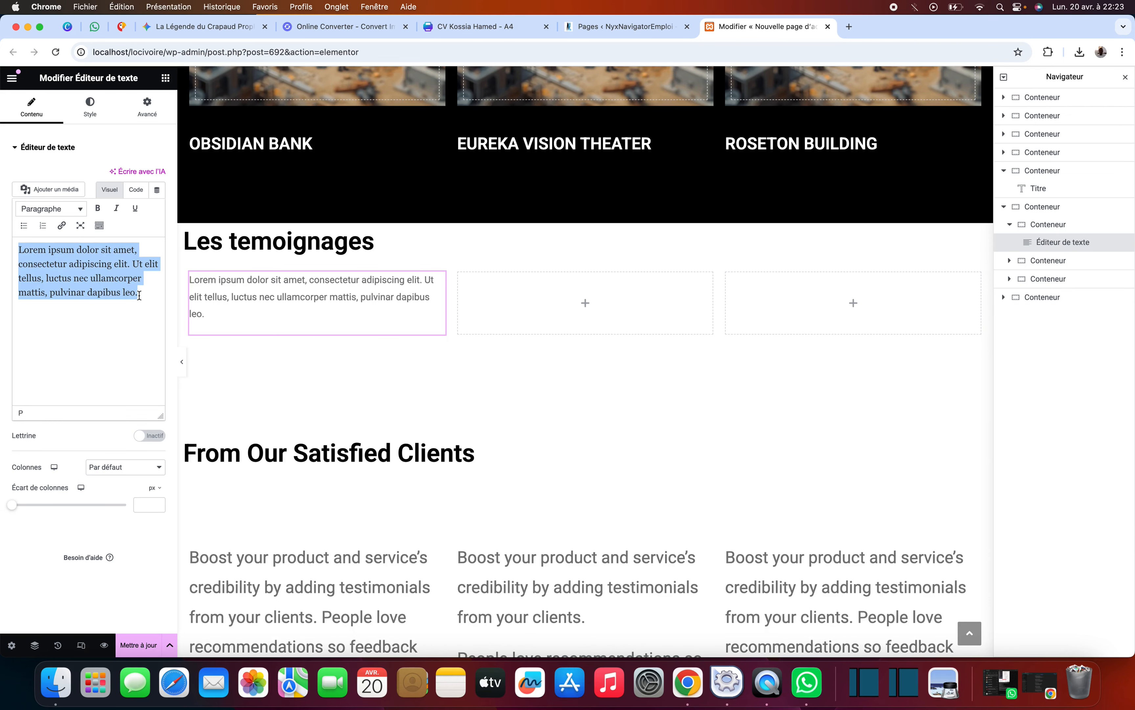
{"action": "left_click", "coordinate": [149, 297]}
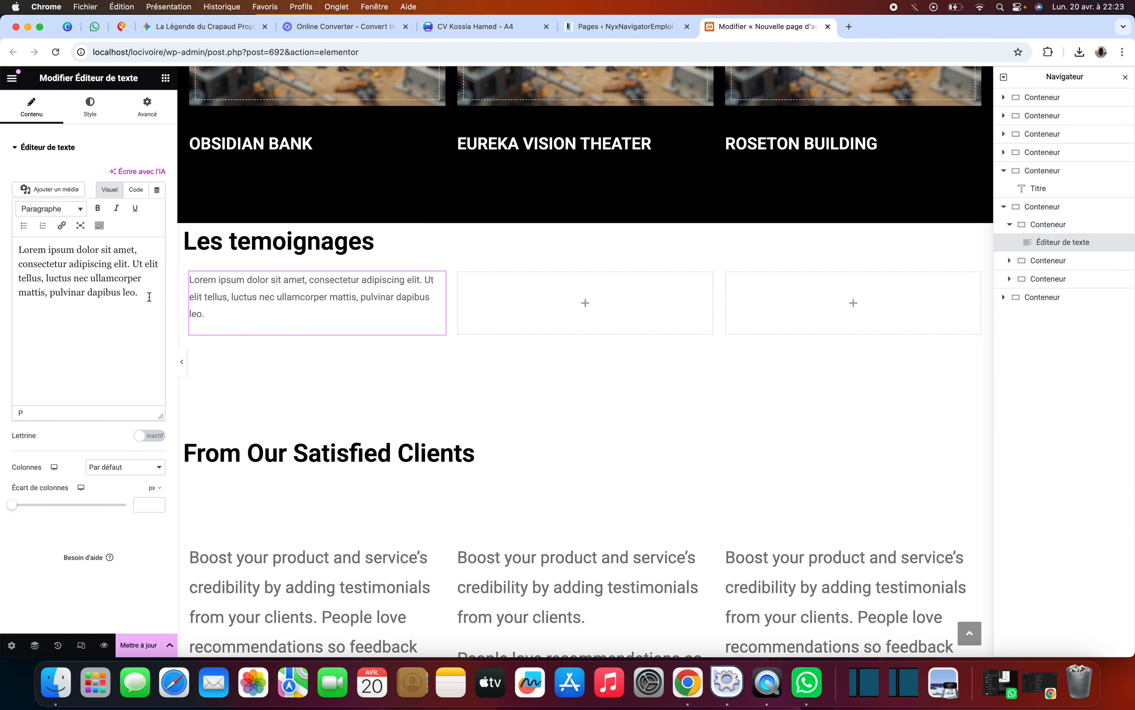
{"action": "key", "text": "Return"}
{"action": "key", "text": "super+v"}
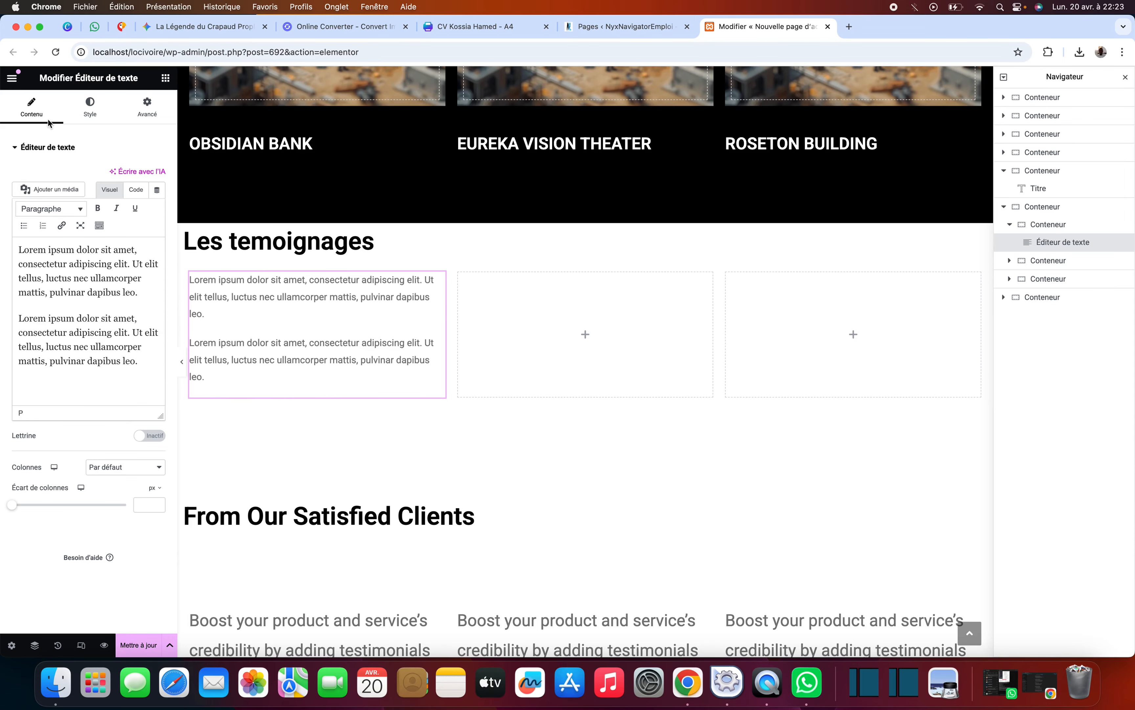
Add a Titre widget below the text in the first testimonial column and set its text to the placeholder client's full name.
{"action": "left_click", "coordinate": [166, 79]}
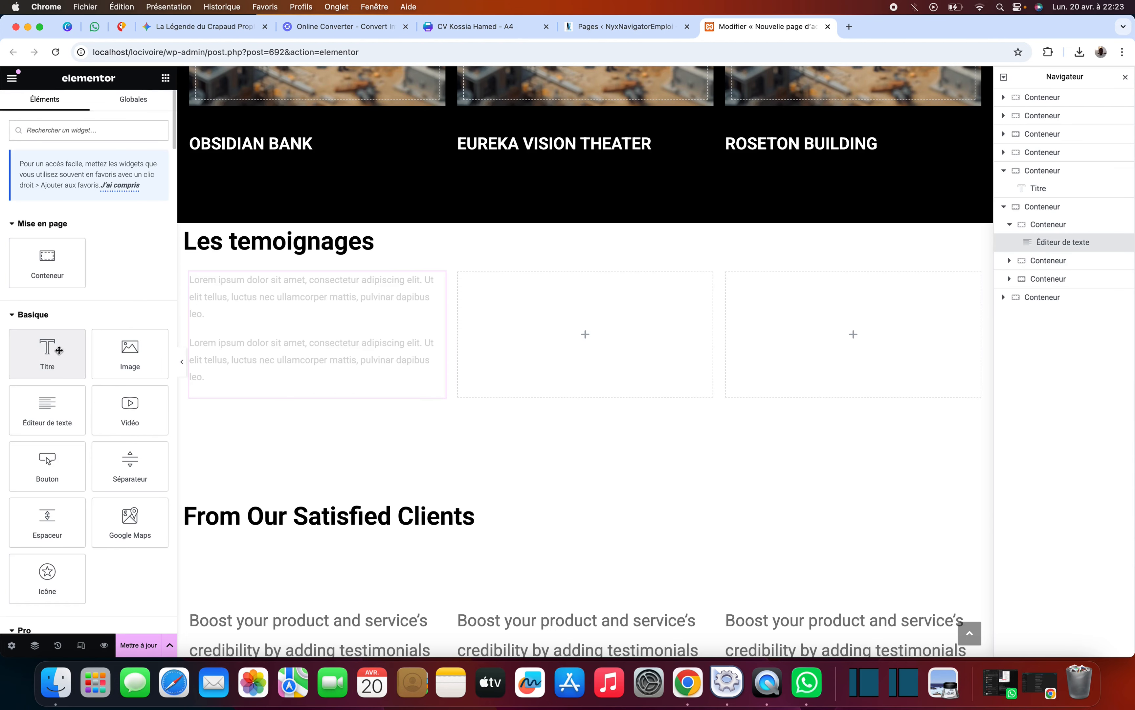
{"action": "left_click_drag", "start_coordinate": [59, 350], "coordinate": [252, 373]}
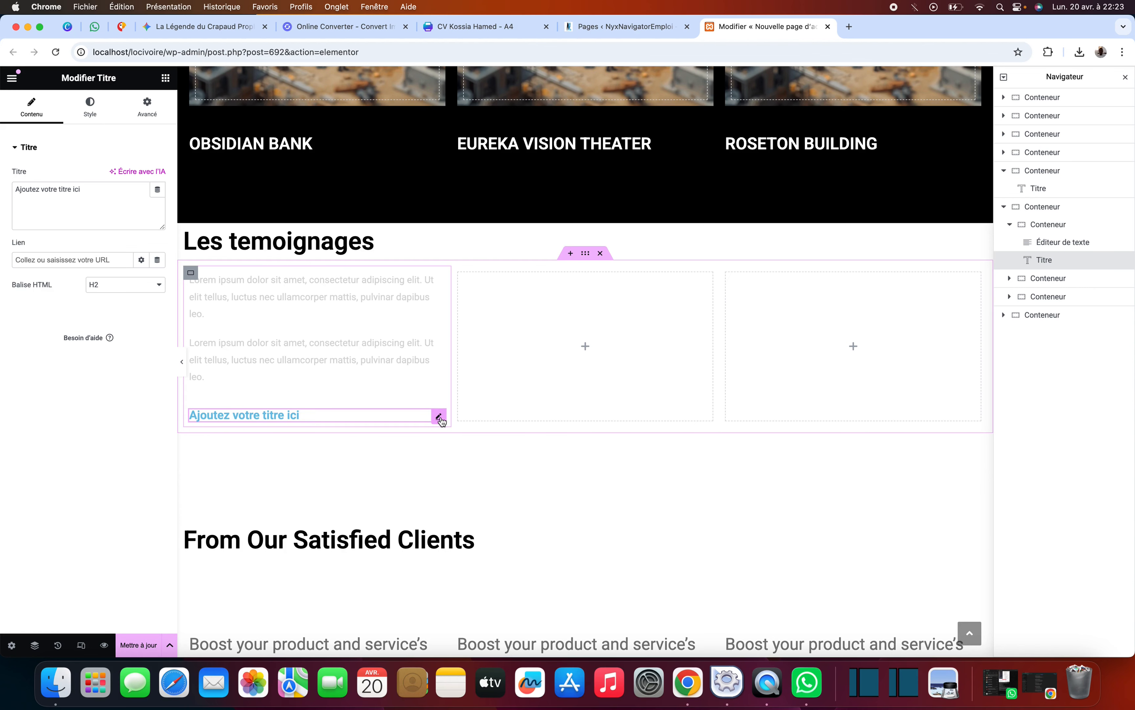
{"action": "left_click", "coordinate": [105, 200]}
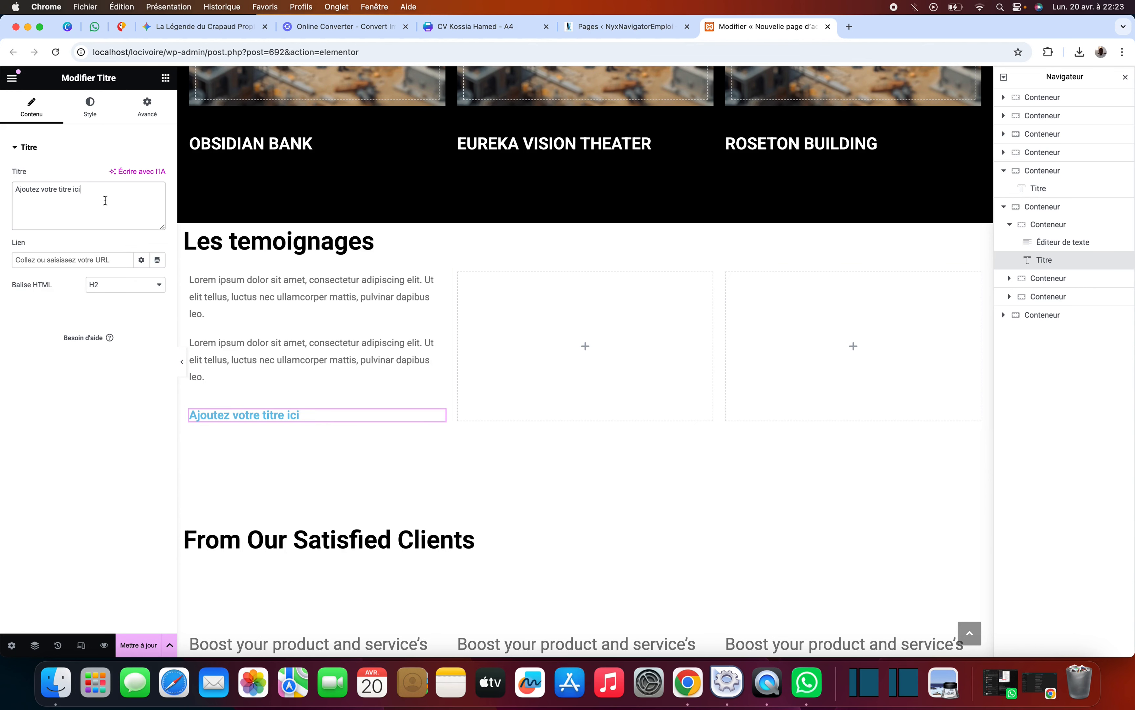
{"action": "key", "text": "super+a"}
{"action": "type", "text": "Jonh"}
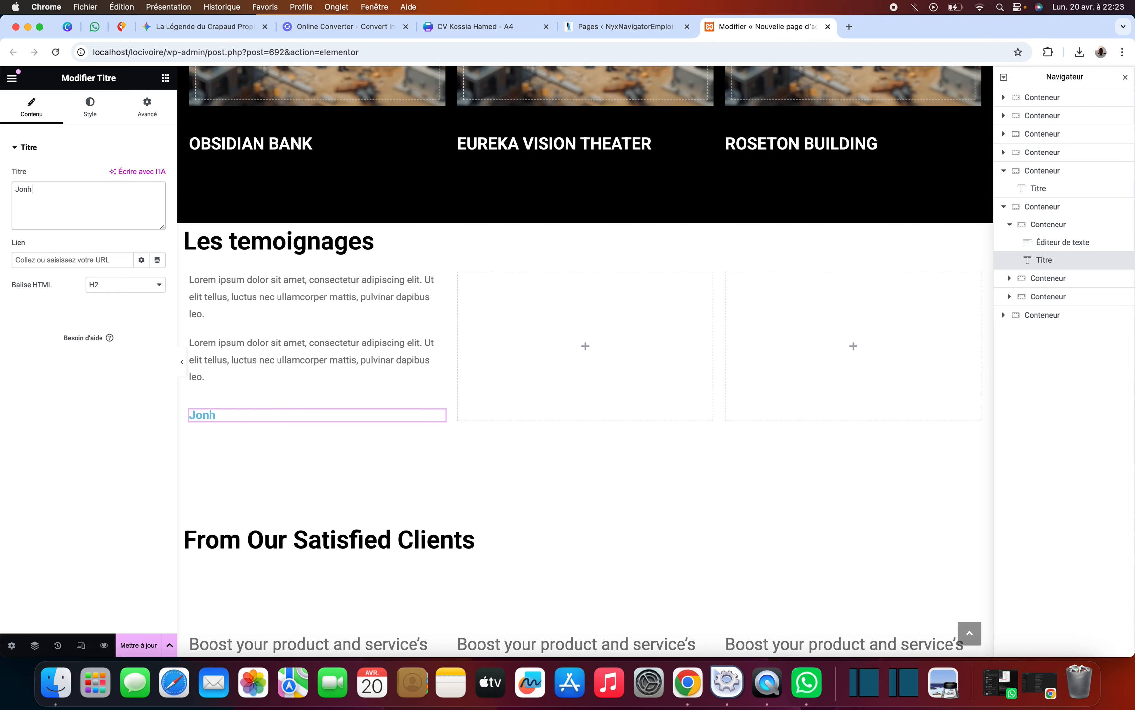
{"action": "type", "text": " Doe"}
{"action": "left_click", "coordinate": [29, 190]}
{"action": "key", "text": "BackSpace"}
{"action": "type", "text": "n"}
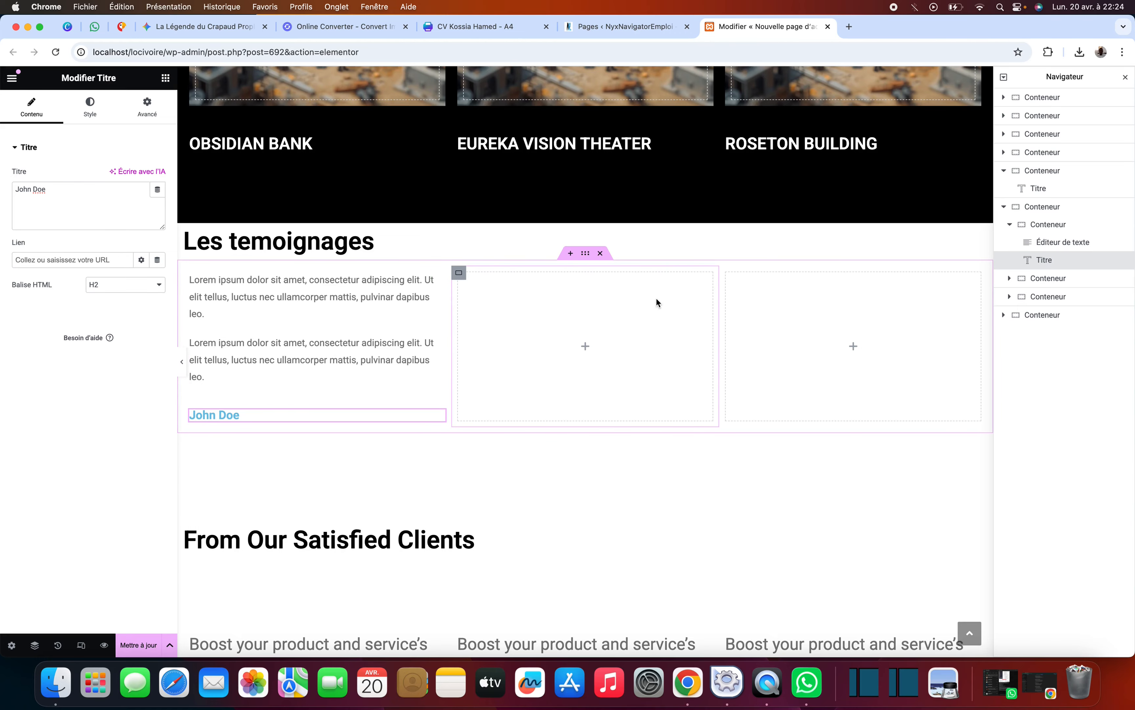
Copy the first column's Éditeur de texte widget into the empty second testimonial column.
{"action": "left_click", "coordinate": [438, 281]}
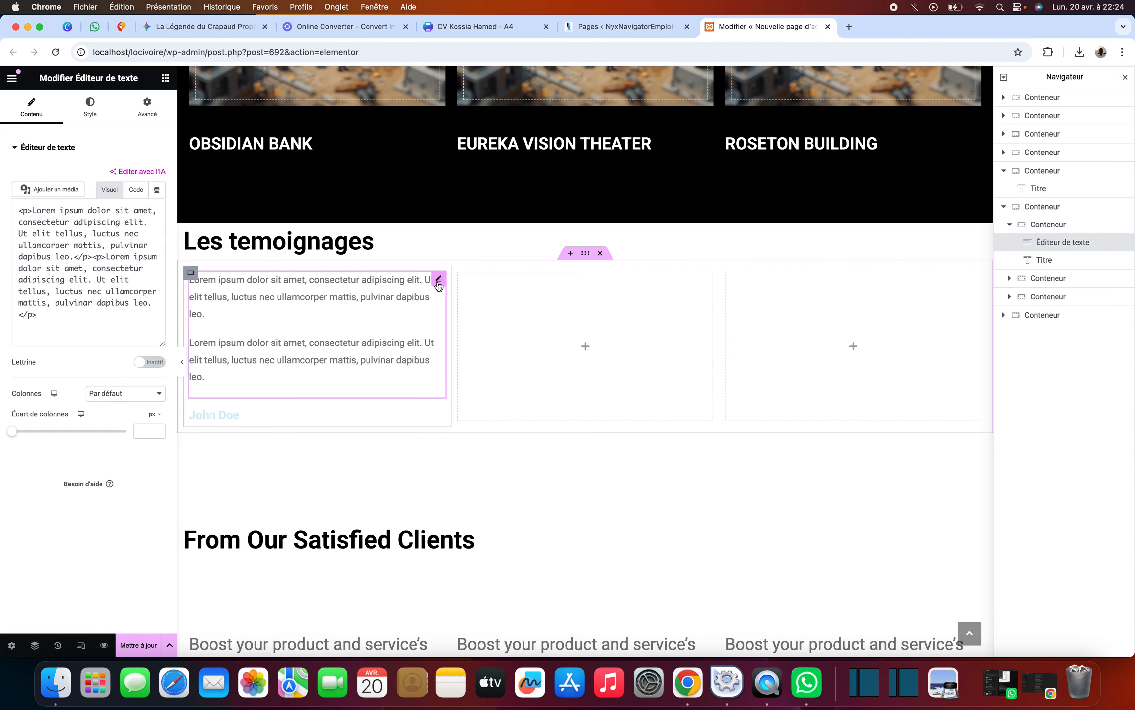
{"action": "right_click", "coordinate": [439, 283]}
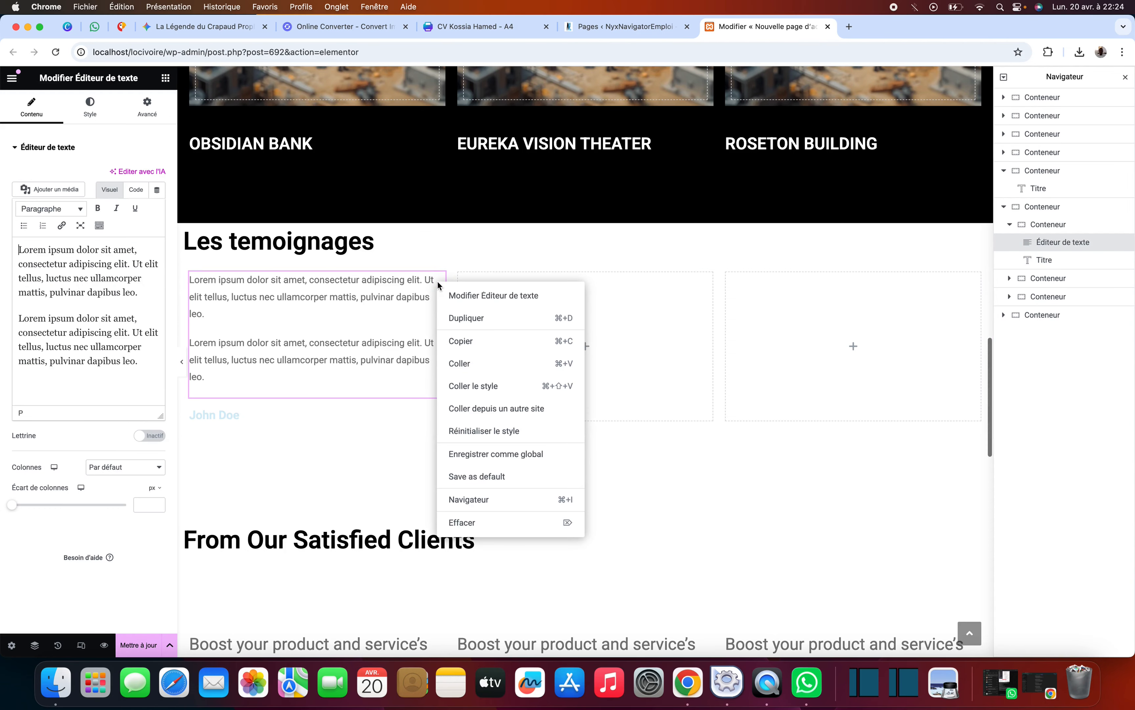
{"action": "left_click", "coordinate": [464, 341]}
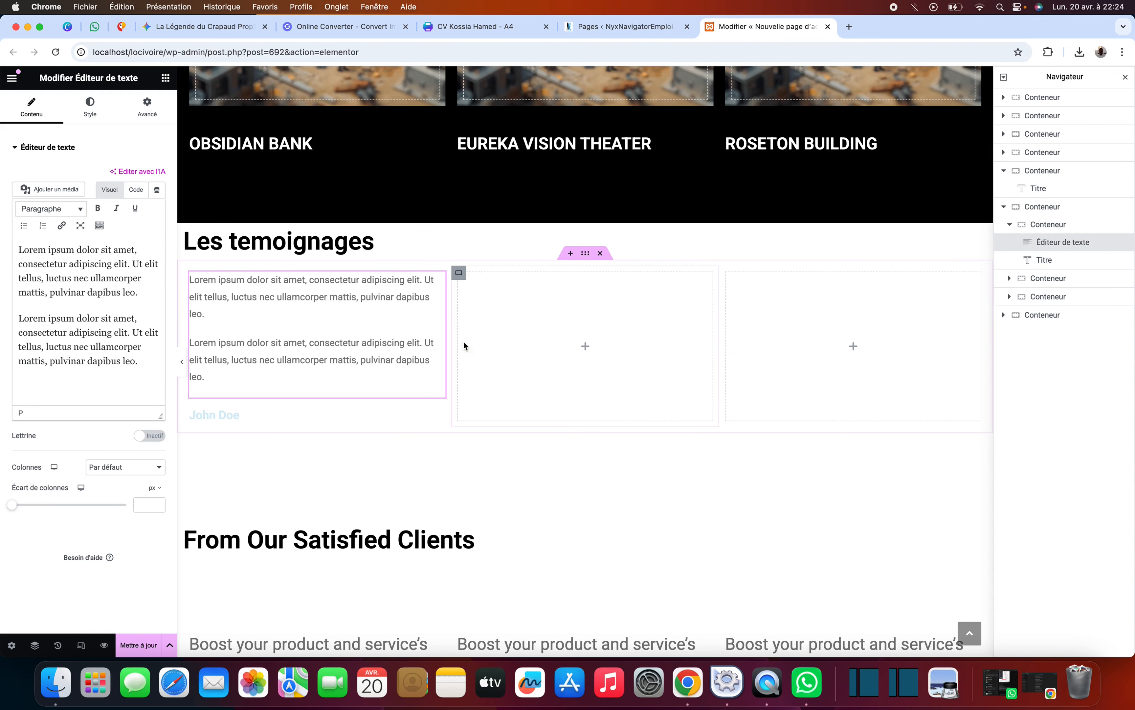
{"action": "right_click", "coordinate": [588, 348]}
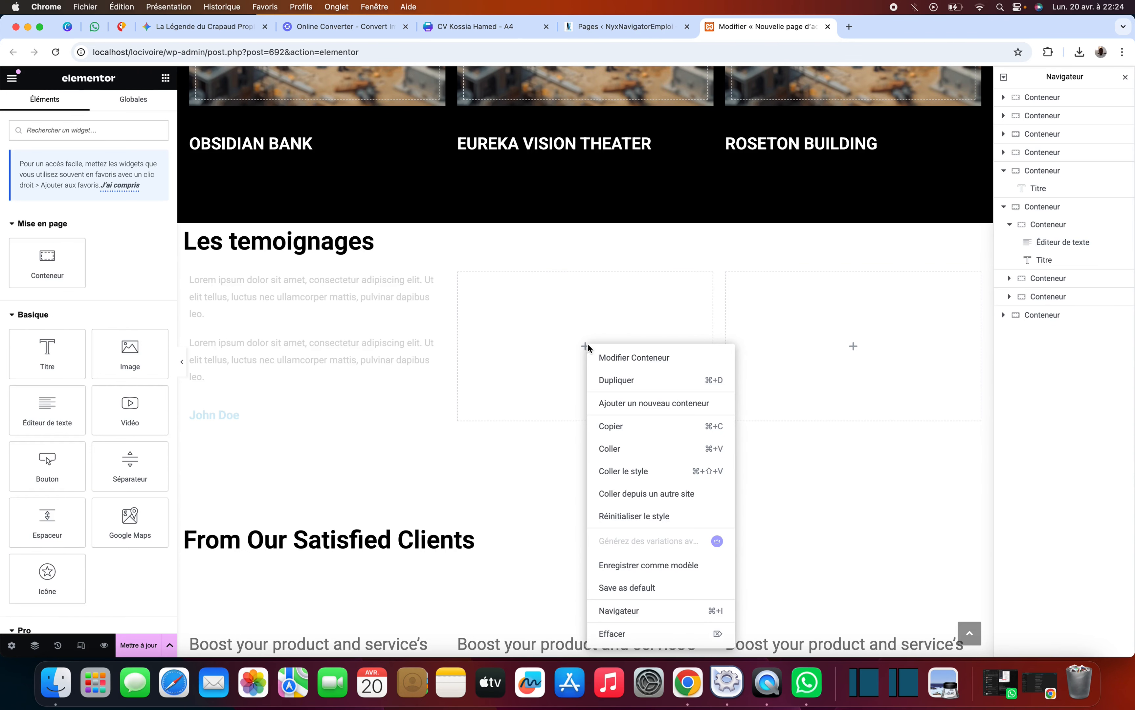
{"action": "left_click", "coordinate": [609, 449]}
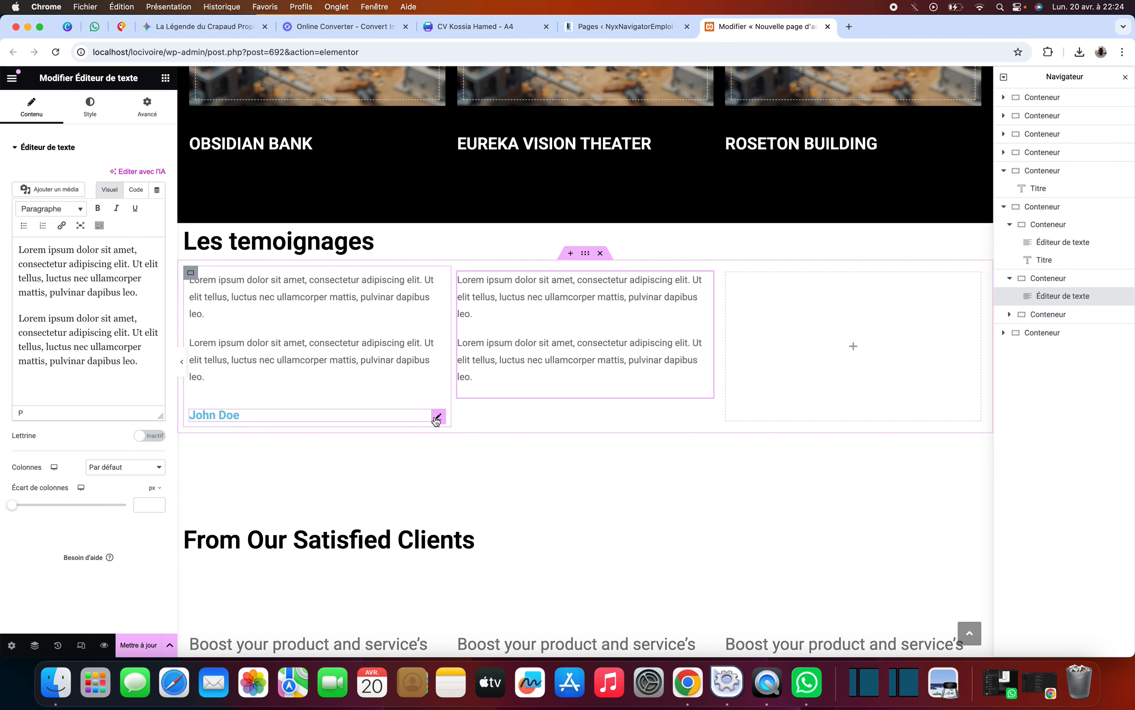
Copy the client name Titre widget from the first column into the second column, below its text.
{"action": "left_click", "coordinate": [437, 419]}
{"action": "right_click", "coordinate": [436, 418]}
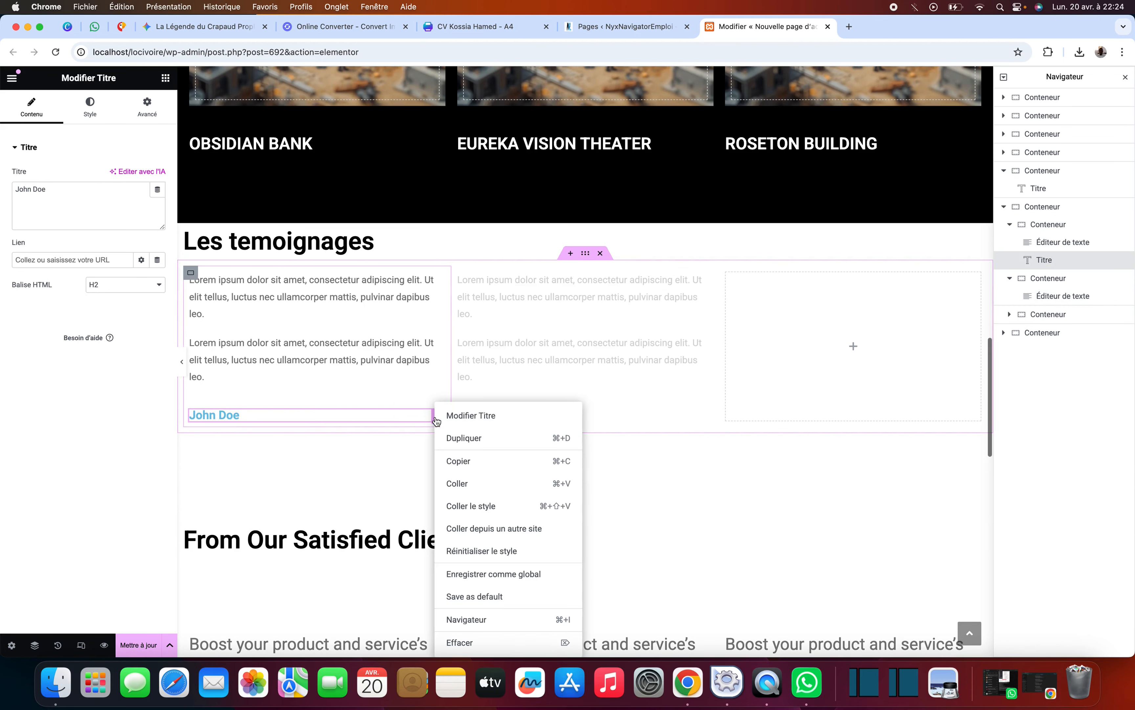
{"action": "left_click", "coordinate": [465, 472]}
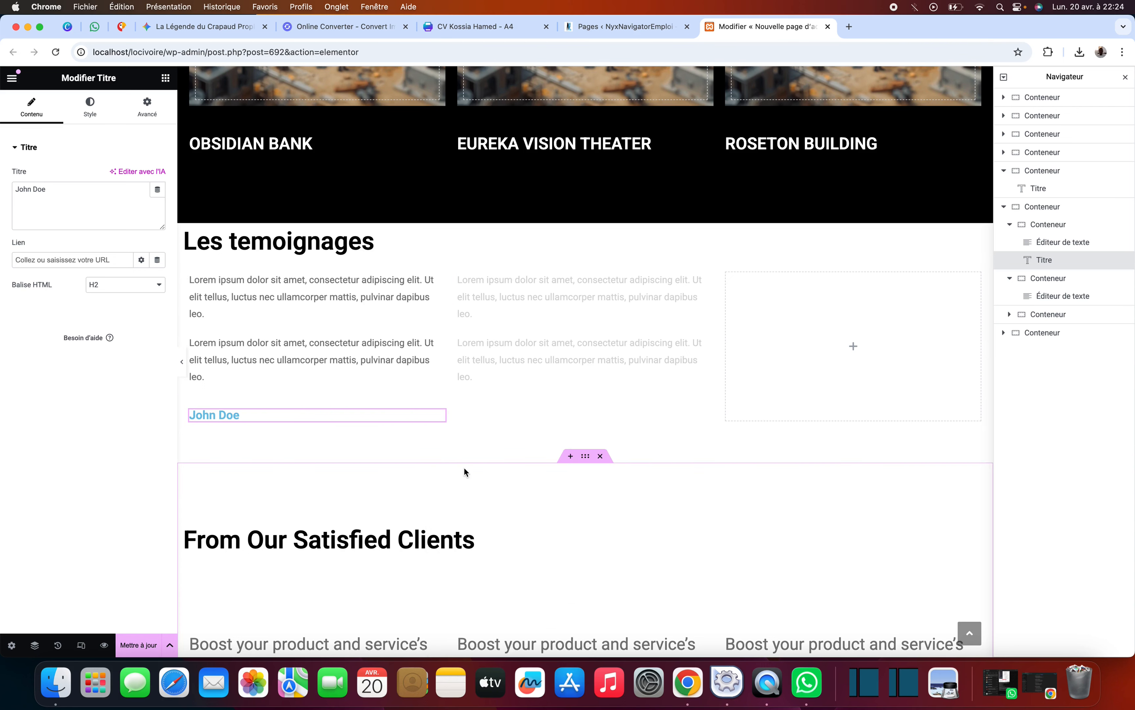
{"action": "right_click", "coordinate": [473, 414]}
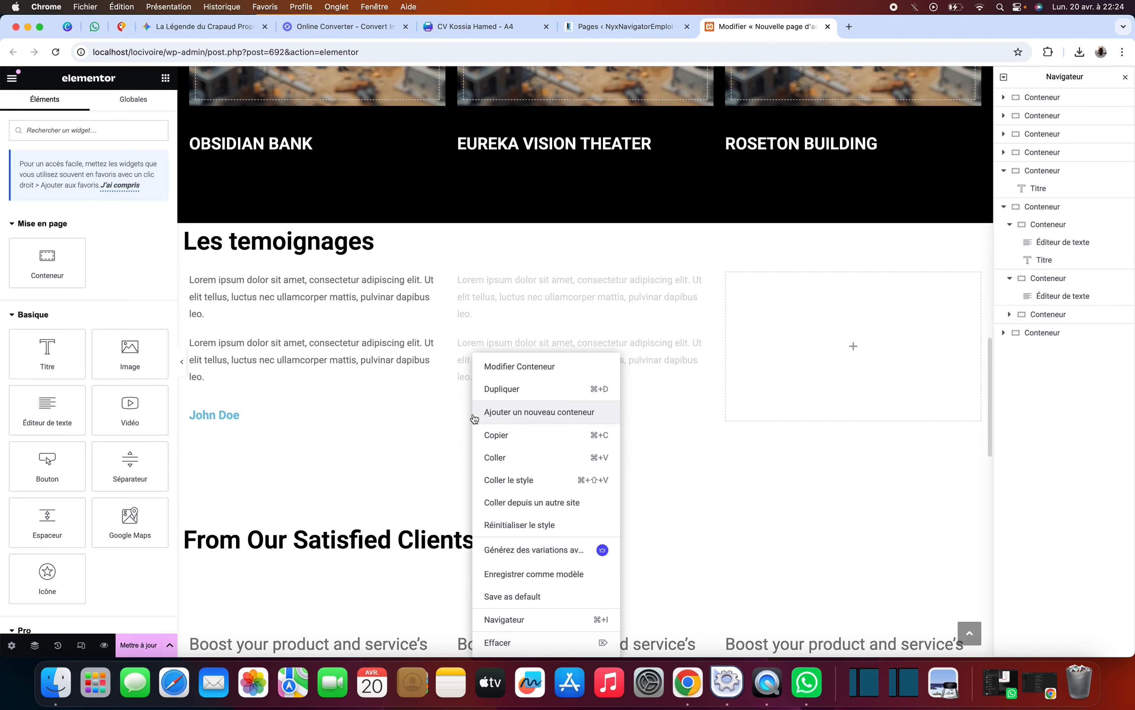
{"action": "left_click", "coordinate": [503, 460]}
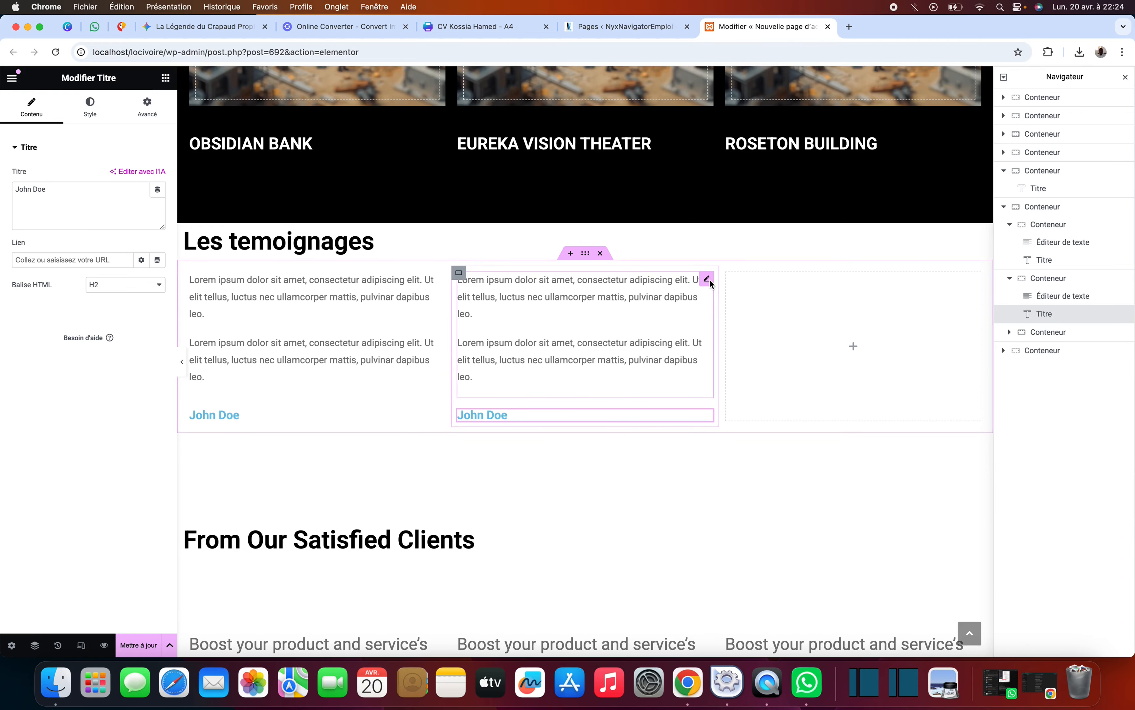
Copy the second column's Éditeur de texte widget into the empty third testimonial column.
{"action": "right_click", "coordinate": [709, 281]}
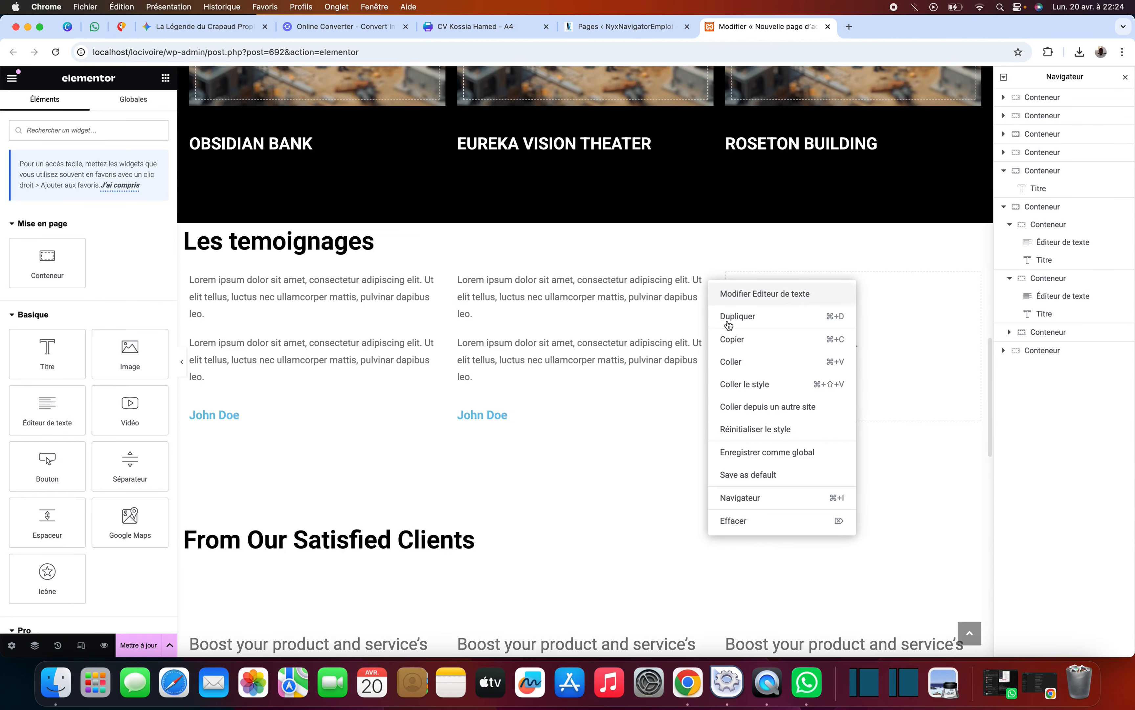
{"action": "left_click", "coordinate": [734, 345]}
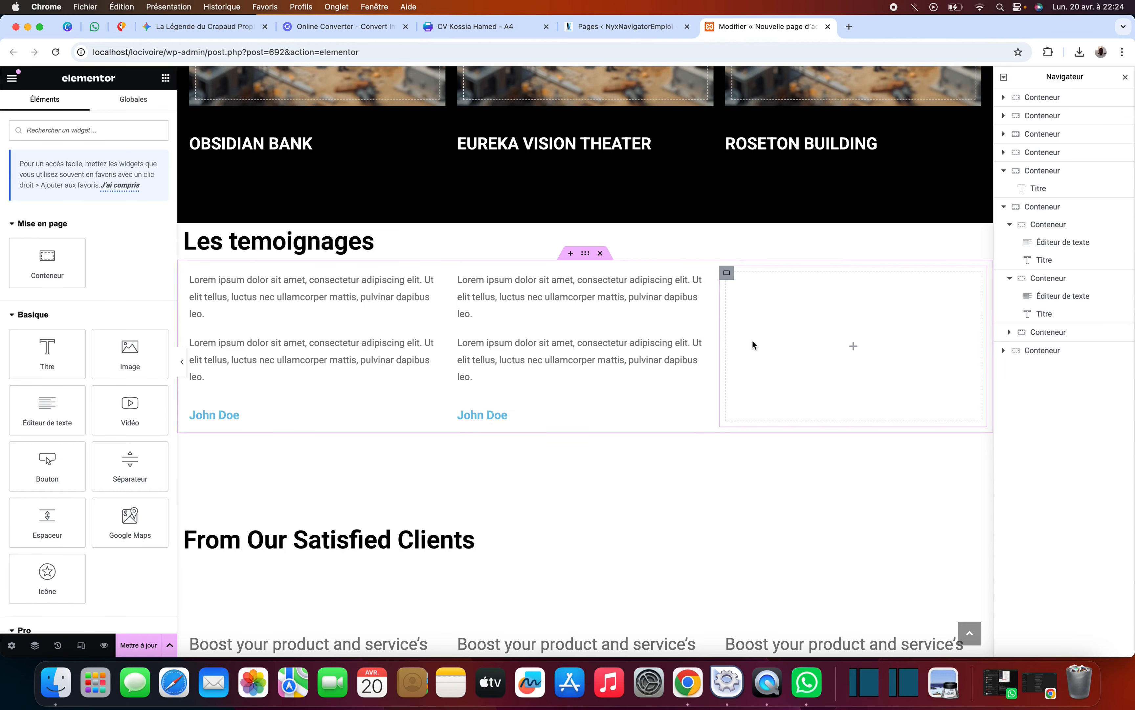
{"action": "right_click", "coordinate": [854, 348]}
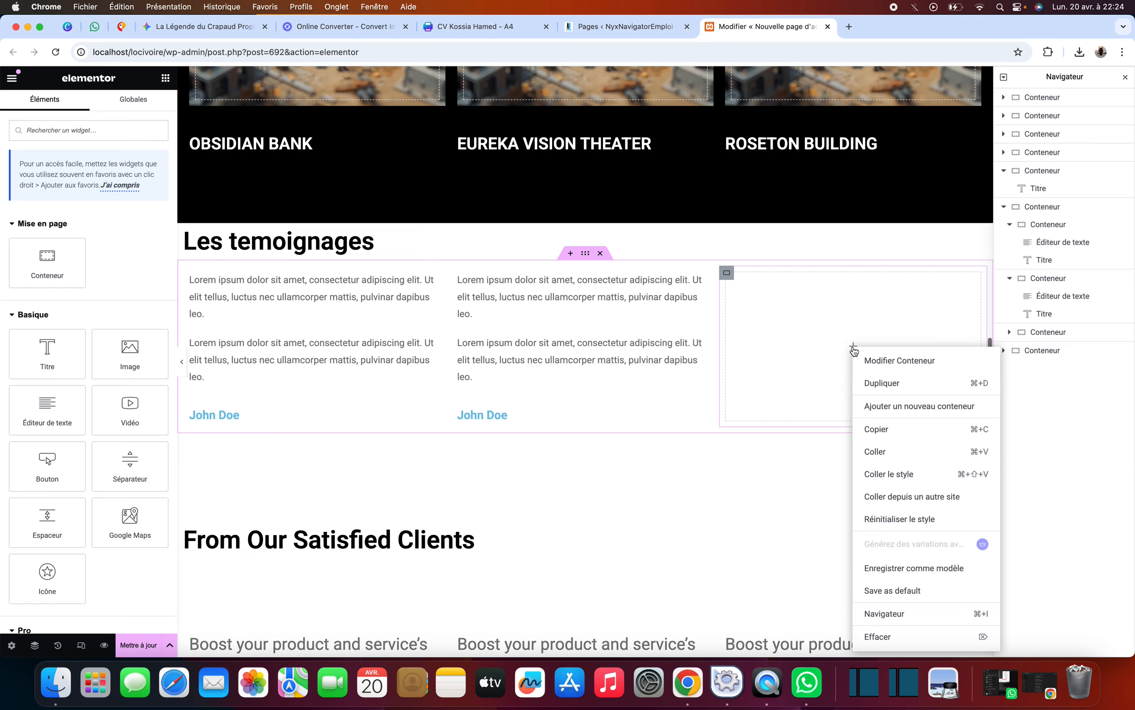
{"action": "left_click", "coordinate": [876, 452]}
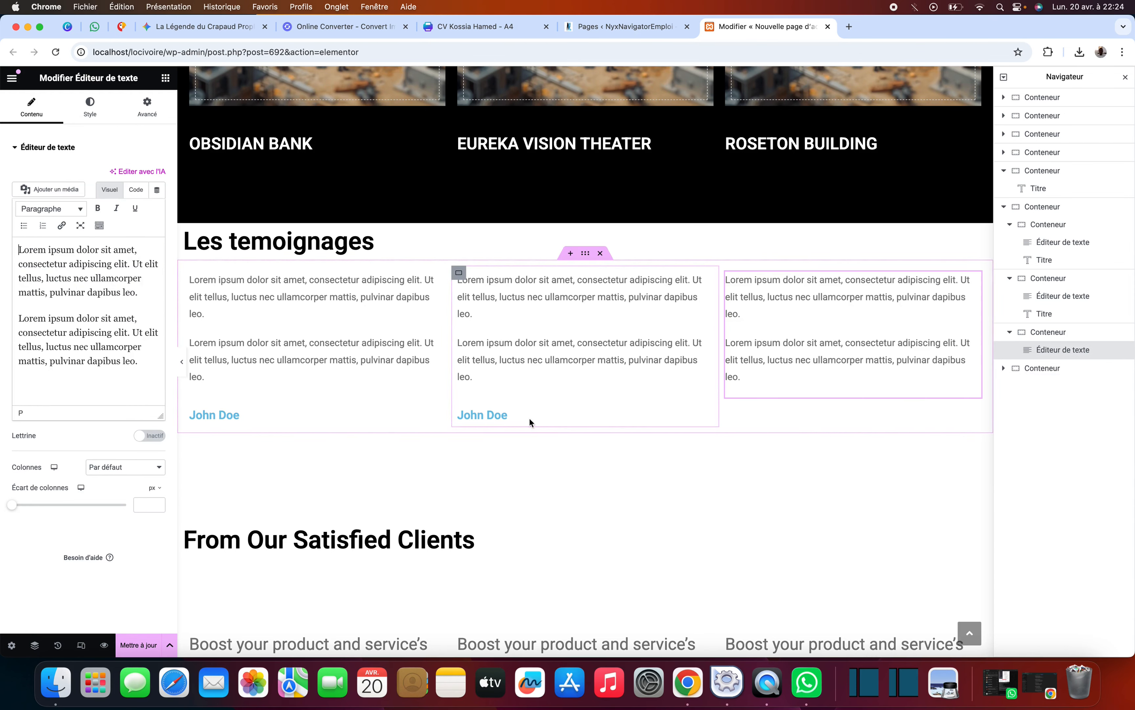
Copy the client name Titre widget from the second column into the third column, below its text.
{"action": "left_click", "coordinate": [514, 418]}
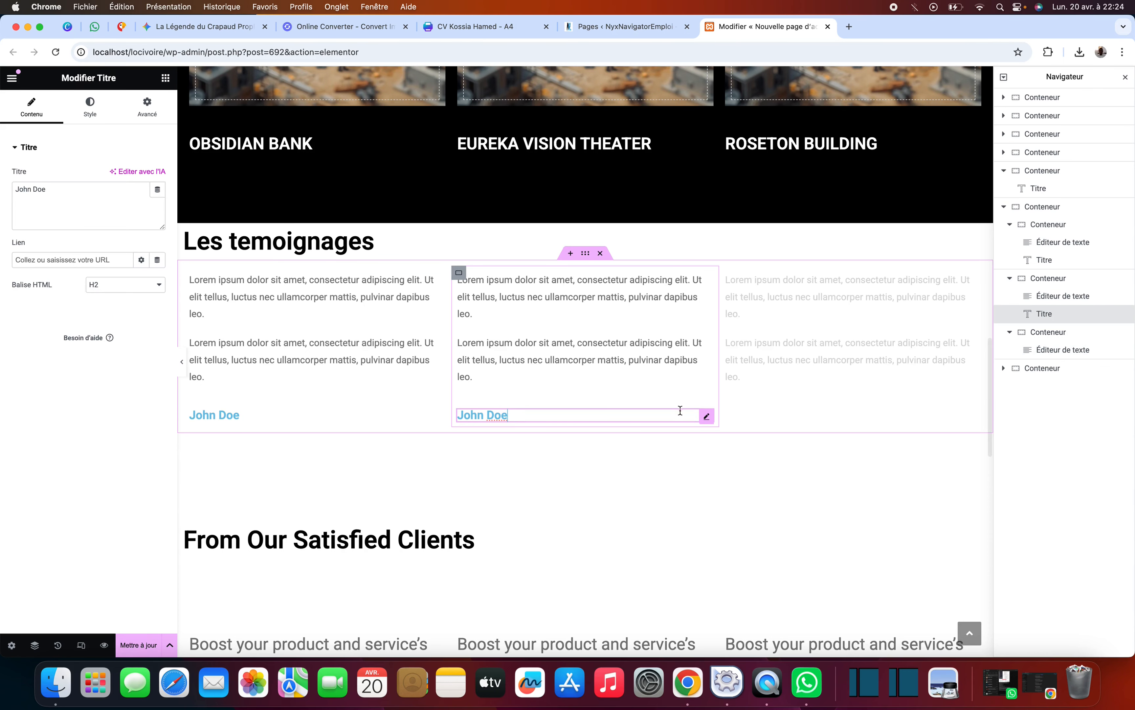
{"action": "right_click", "coordinate": [708, 415]}
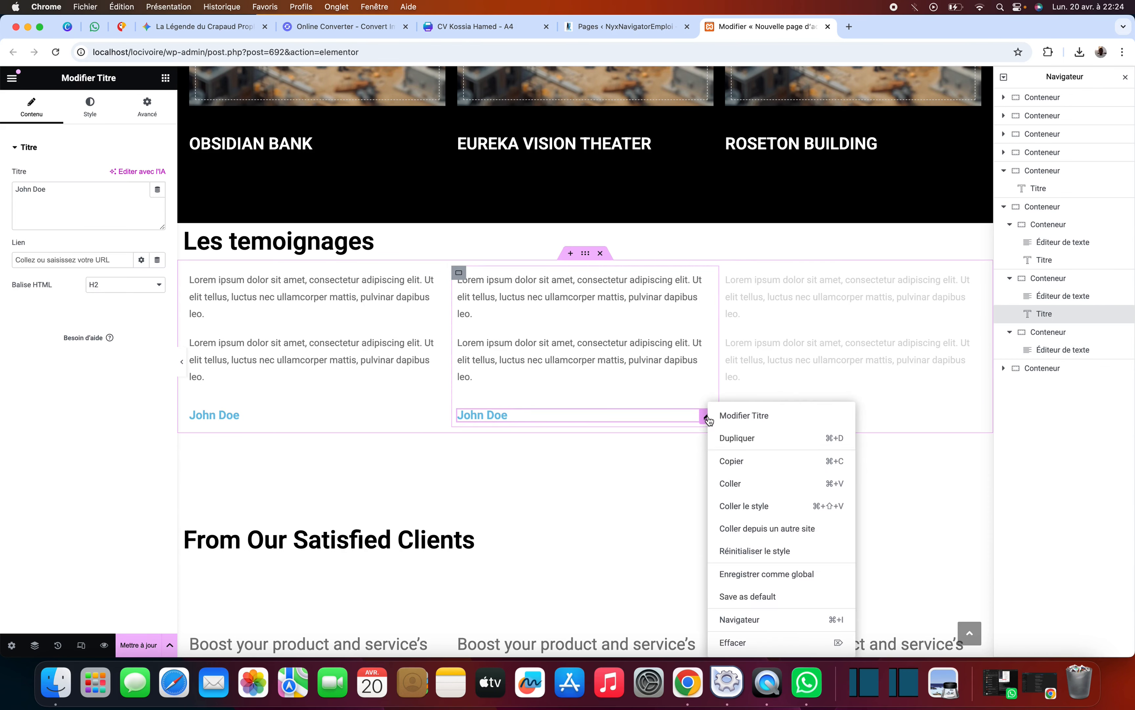
{"action": "left_click", "coordinate": [731, 460]}
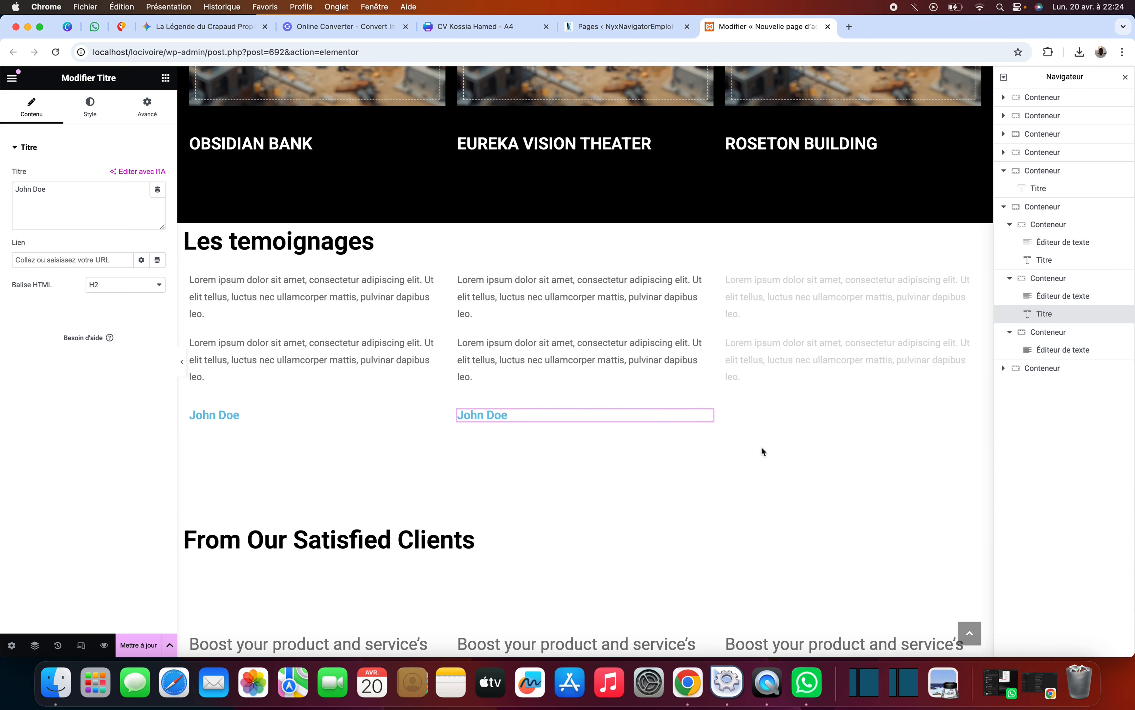
{"action": "right_click", "coordinate": [786, 407]}
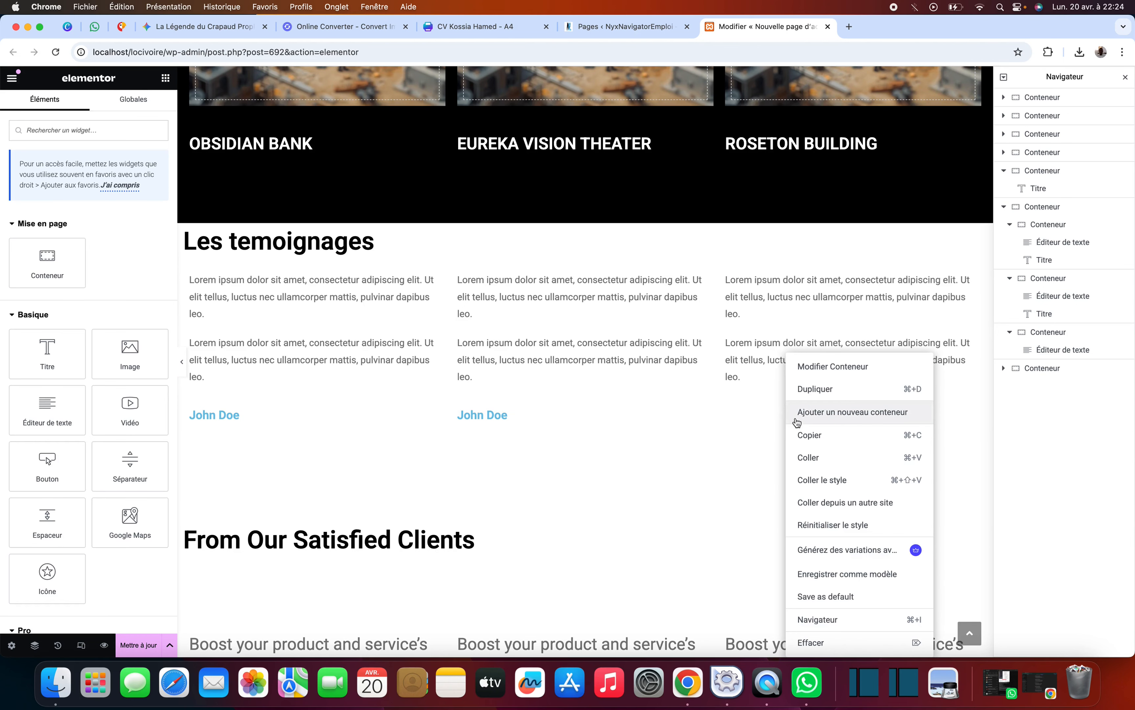
{"action": "left_click", "coordinate": [813, 463]}
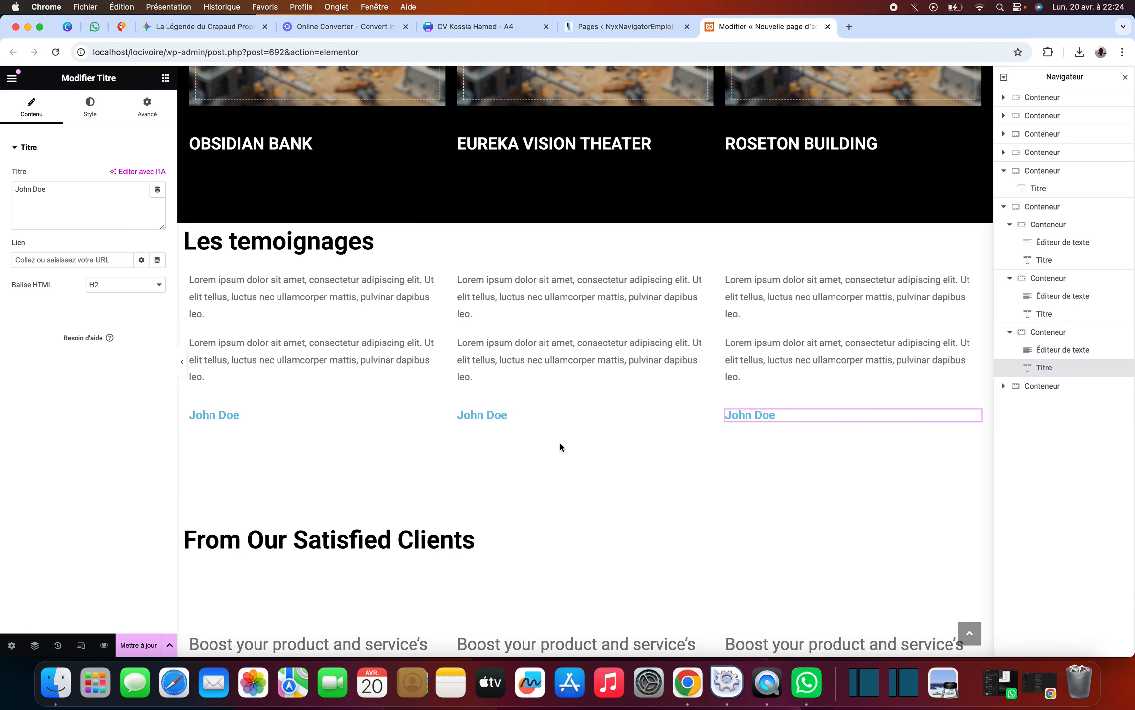